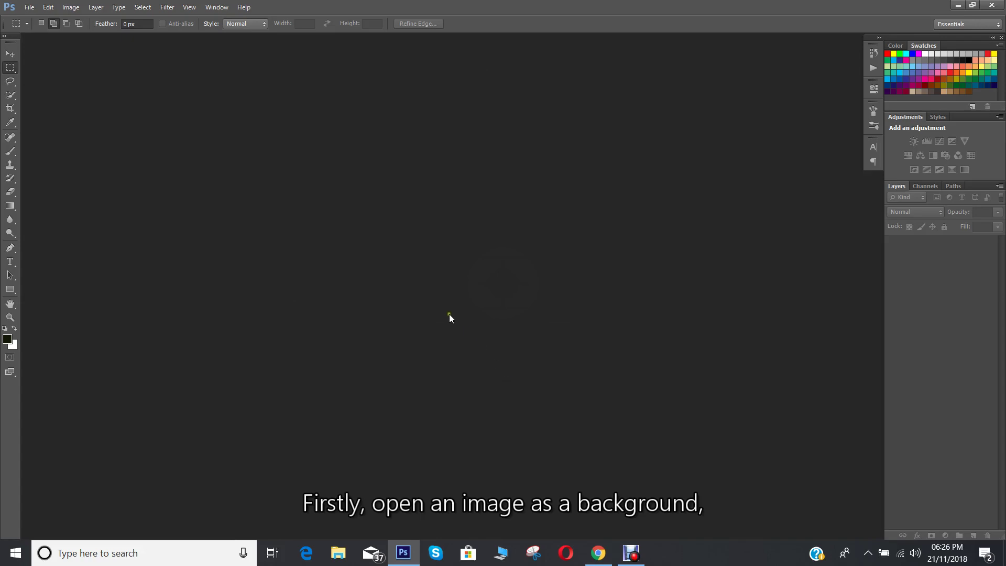
# Open the mountain-lake photo interface-lift.jpg as a new document
pyautogui.click(29, 7)
pyautogui.click(32, 29)
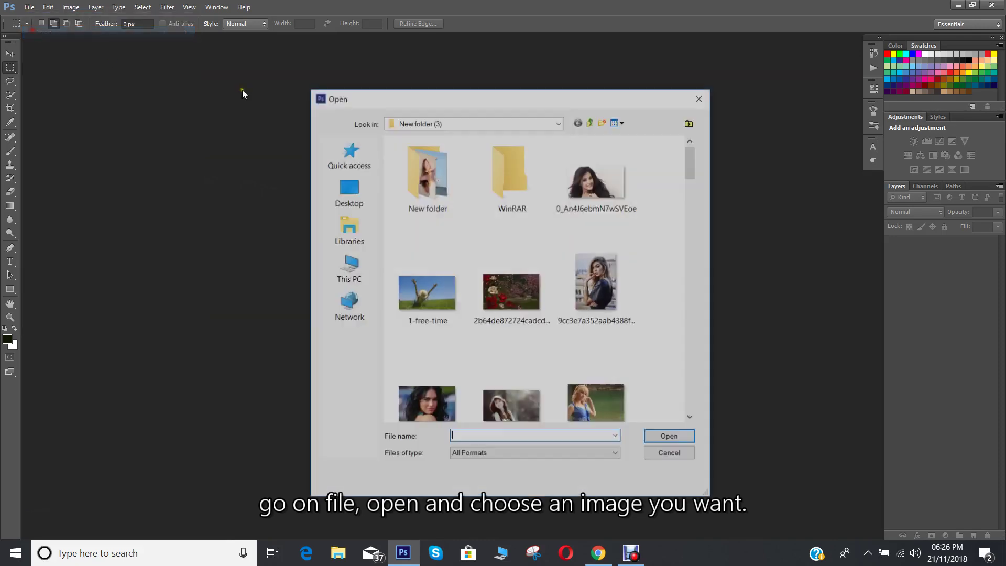
pyautogui.moveTo(699, 155); pyautogui.dragTo(698, 291)
pyautogui.doubleClick(403, 296)
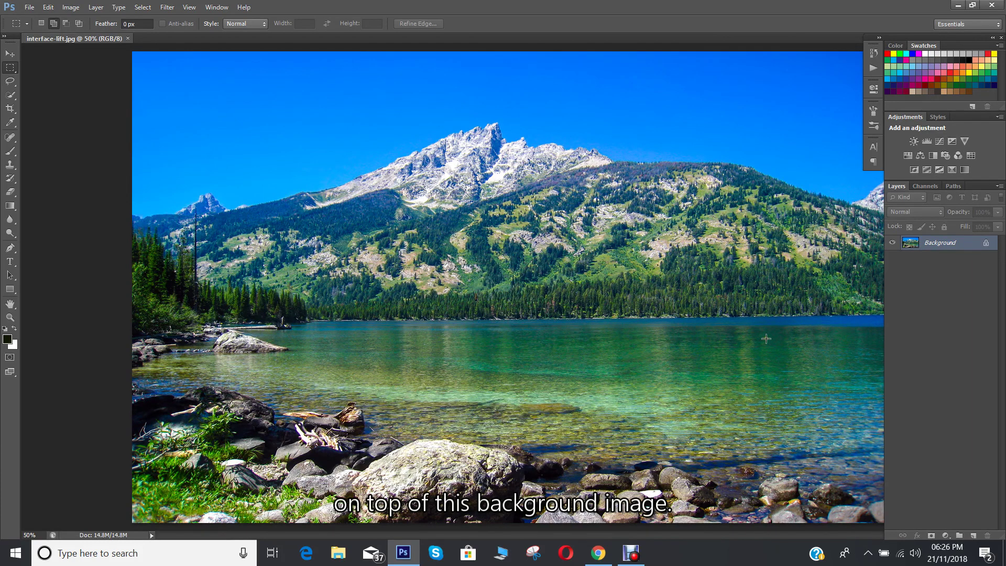
# Add a new layer above the background named 'Fill black'
pyautogui.click(973, 537)
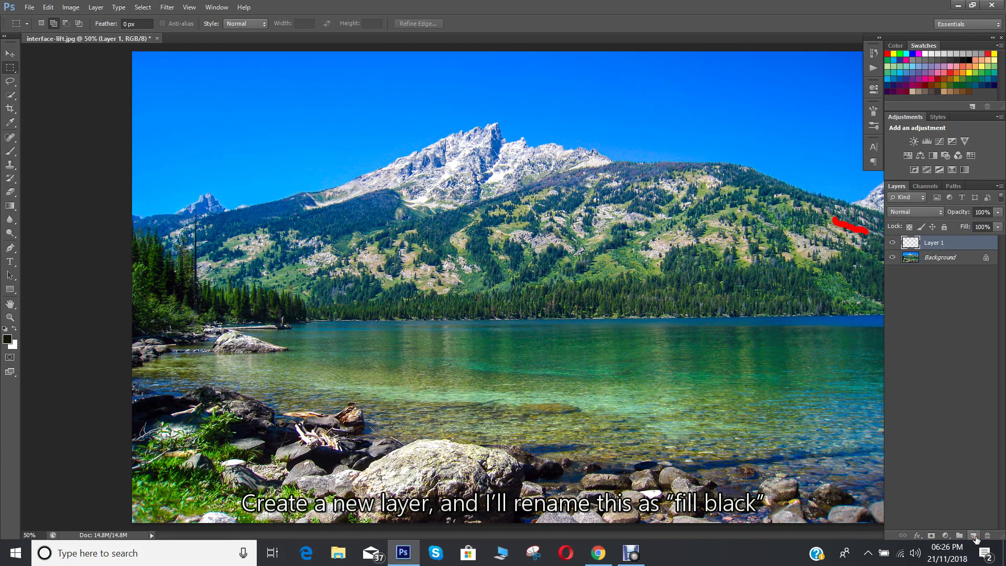
pyautogui.doubleClick(938, 243)
pyautogui.write('Fill')
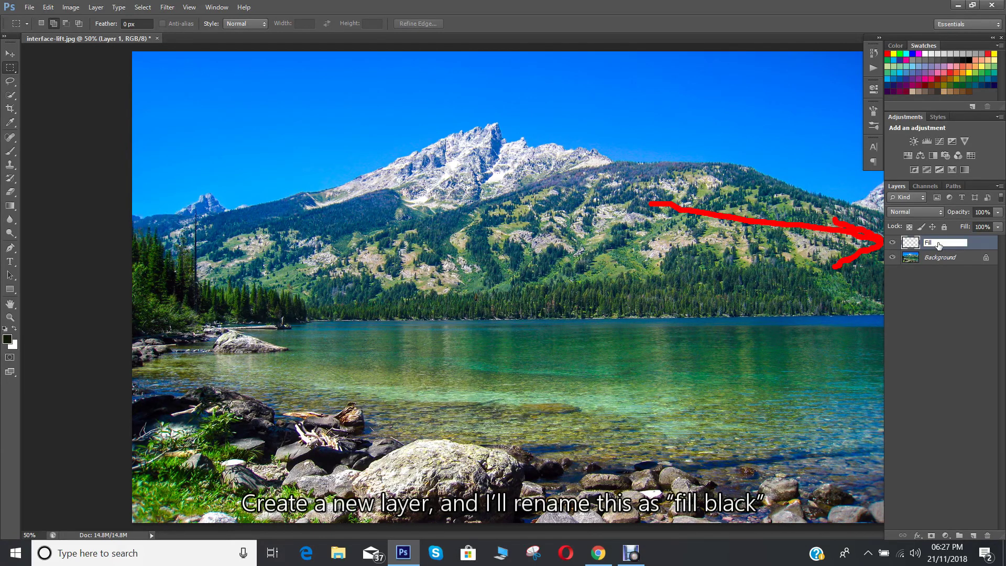
pyautogui.write(' black')
pyautogui.press('Return')
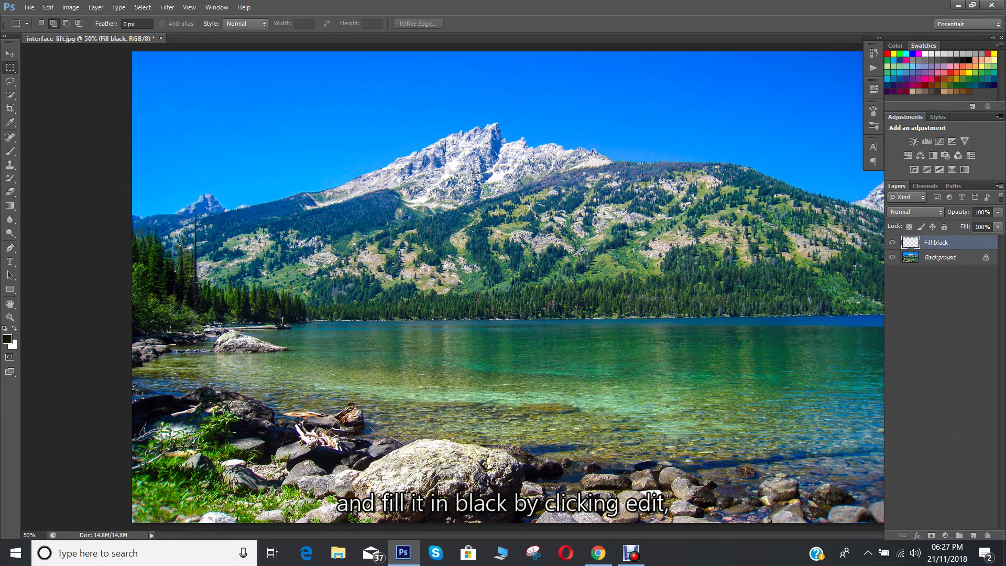
# Fill the Fill black layer with solid black using Edit > Fill
pyautogui.click(49, 8)
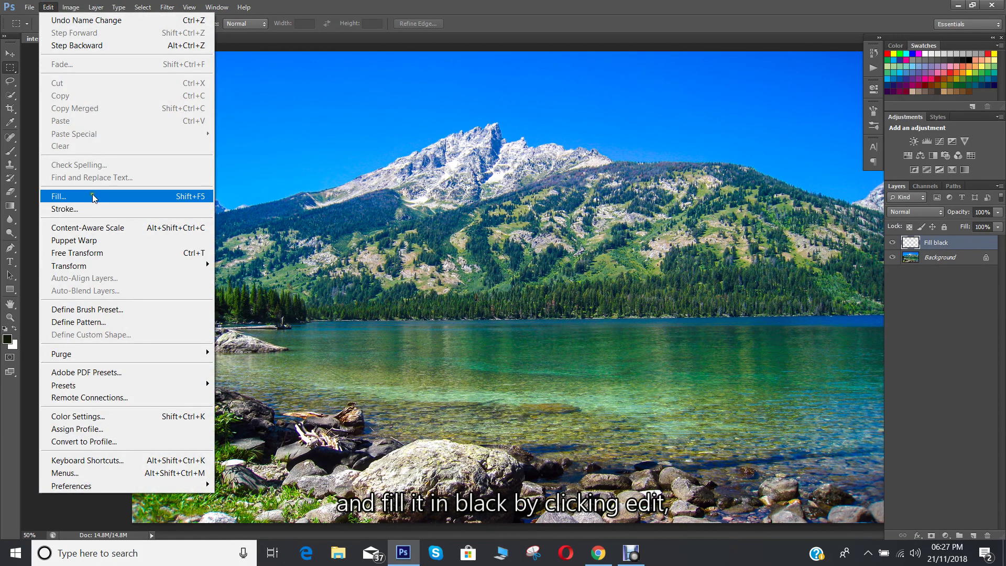
pyautogui.click(68, 196)
pyautogui.click(501, 172)
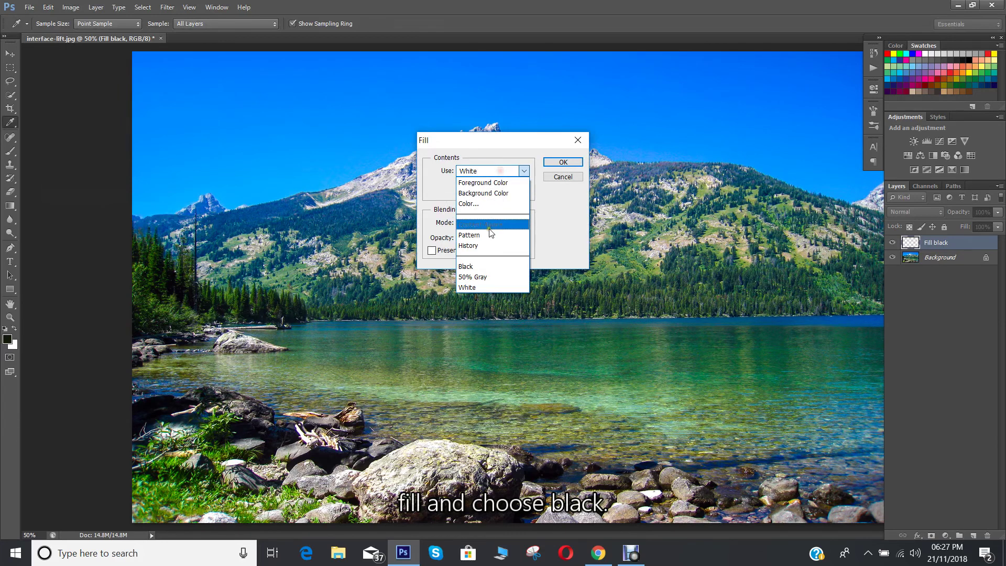
pyautogui.click(471, 267)
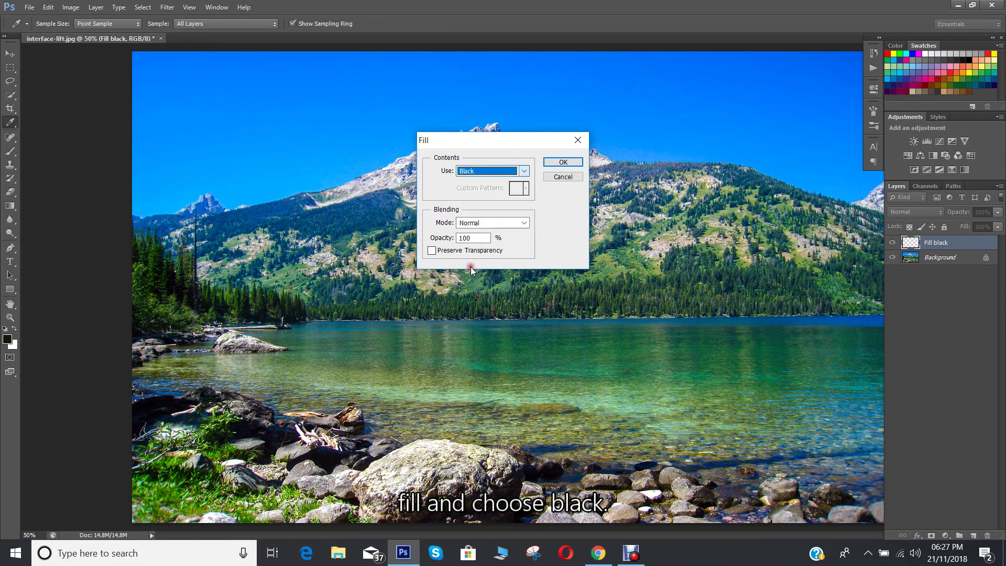
pyautogui.click(567, 163)
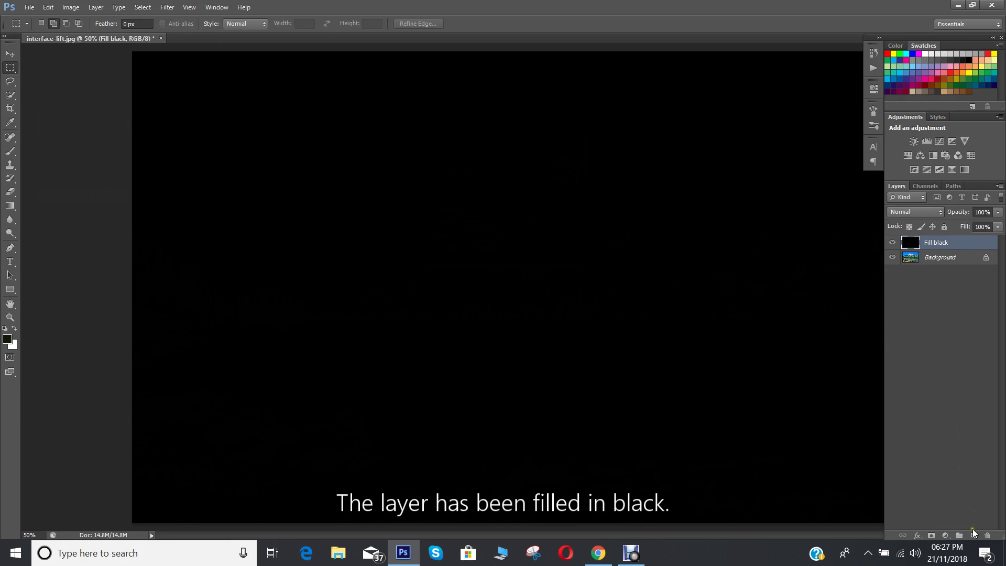
# Add another new layer above Fill black named 'Circle'
pyautogui.click(973, 534)
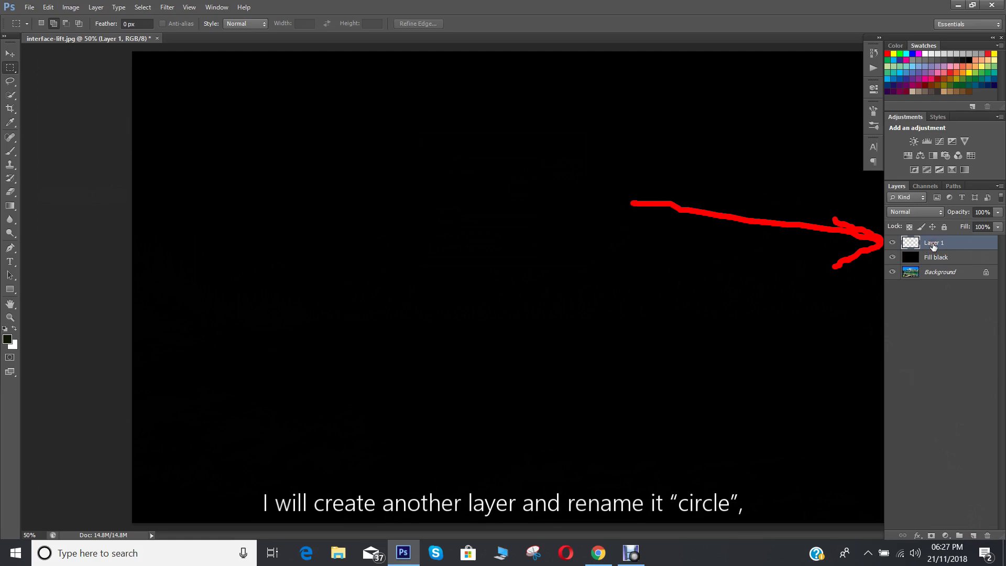
pyautogui.doubleClick(933, 243)
pyautogui.write('Cir')
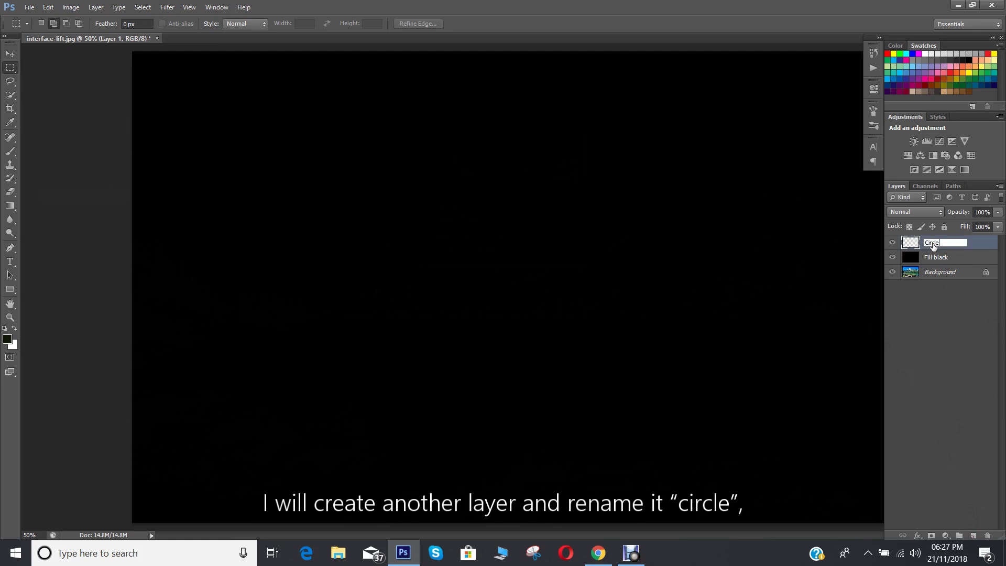
pyautogui.write('cle')
pyautogui.press('Return')
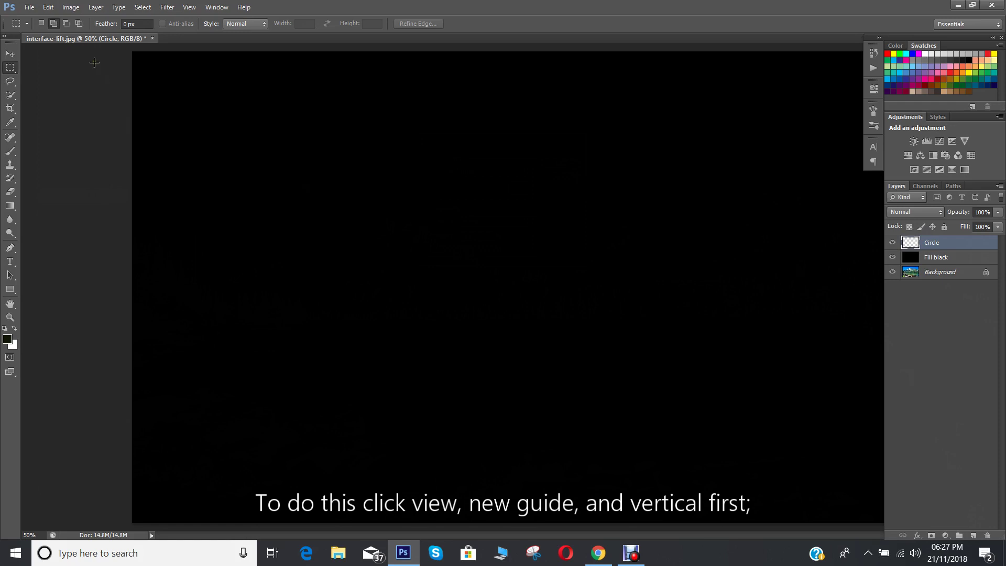
# Add vertical guides at 25%, 50% and 75% of the canvas width
pyautogui.click(189, 8)
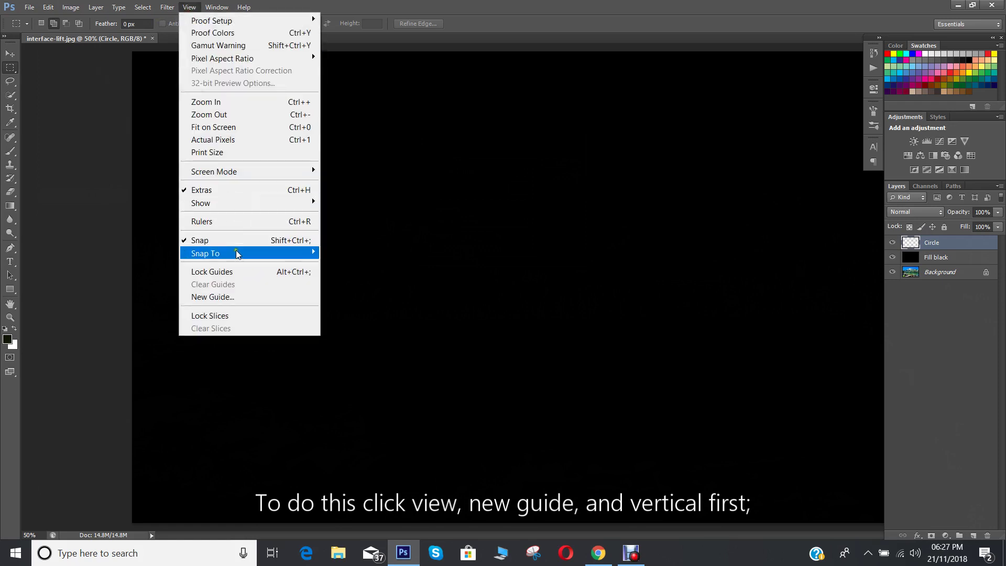
pyautogui.click(228, 301)
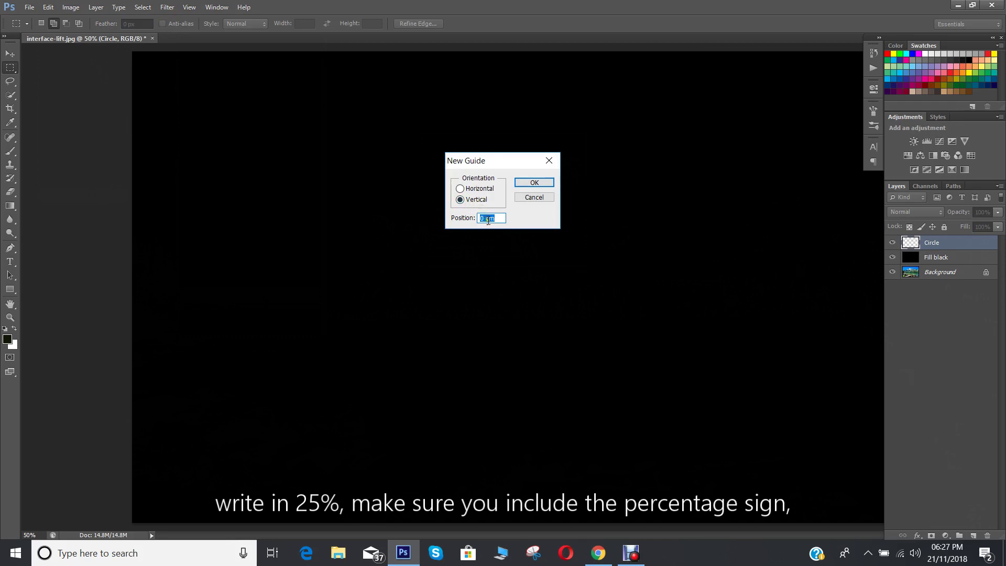
pyautogui.write('25')
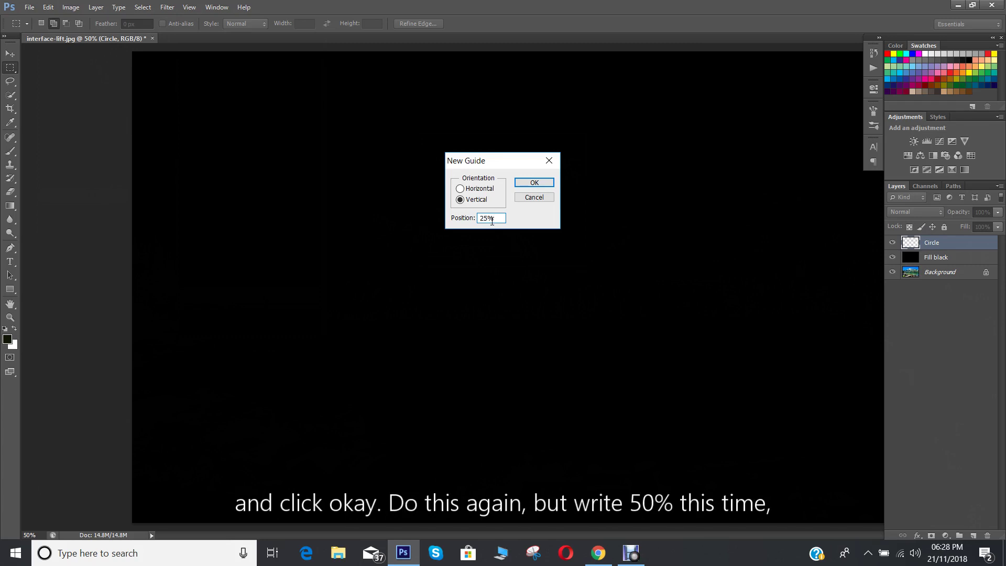
pyautogui.click(548, 185)
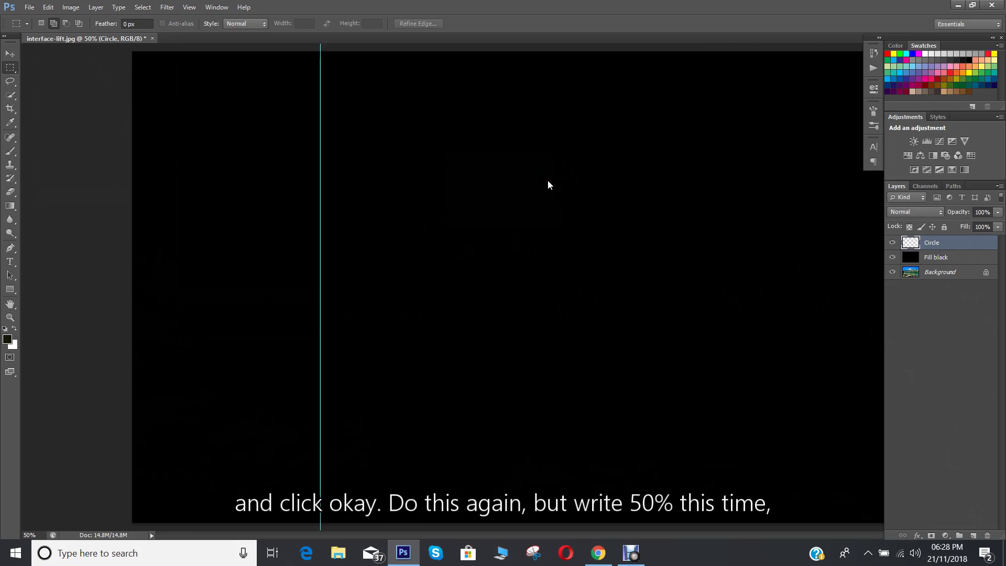
pyautogui.click(188, 7)
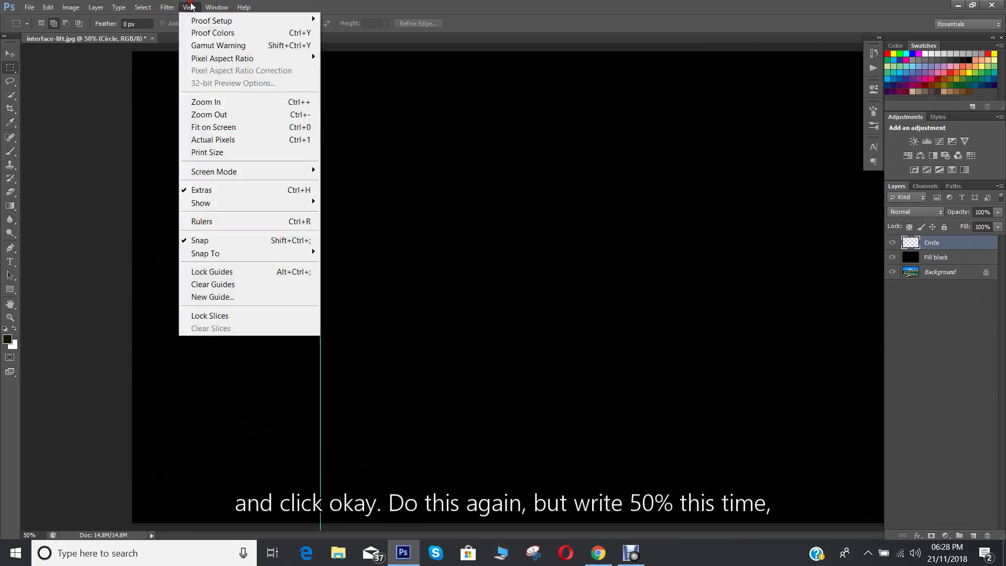
pyautogui.click(231, 296)
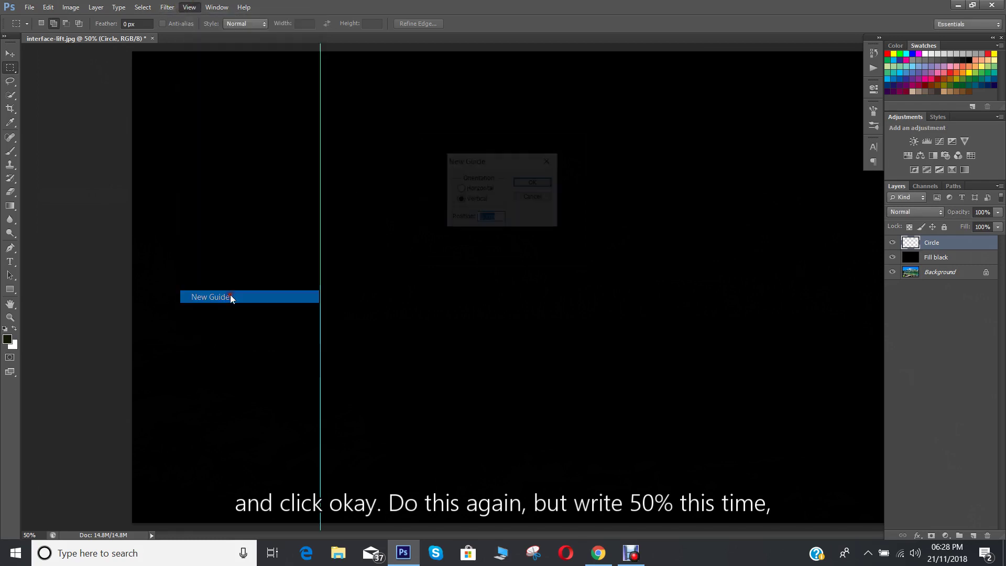
pyautogui.write('5')
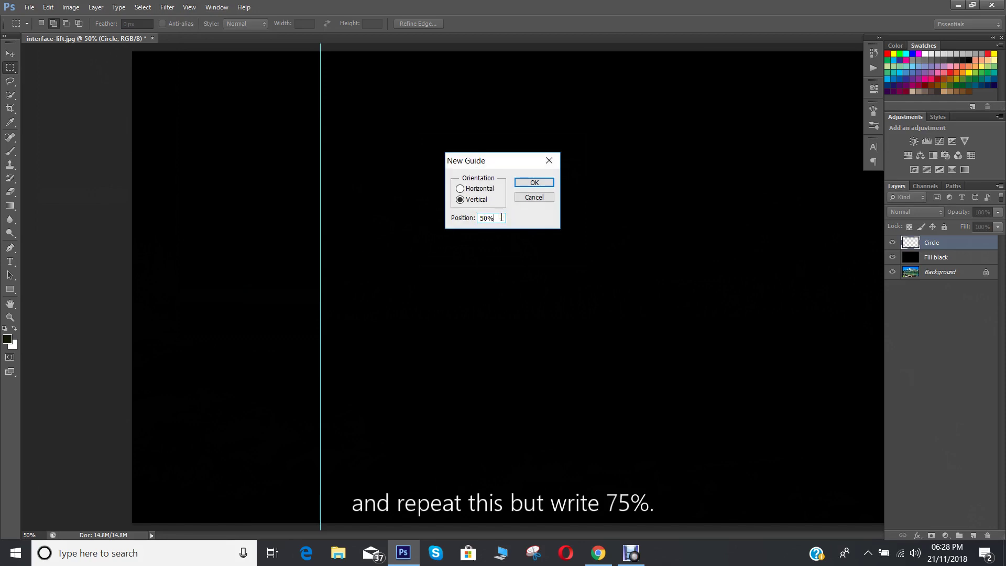
pyautogui.press('Return')
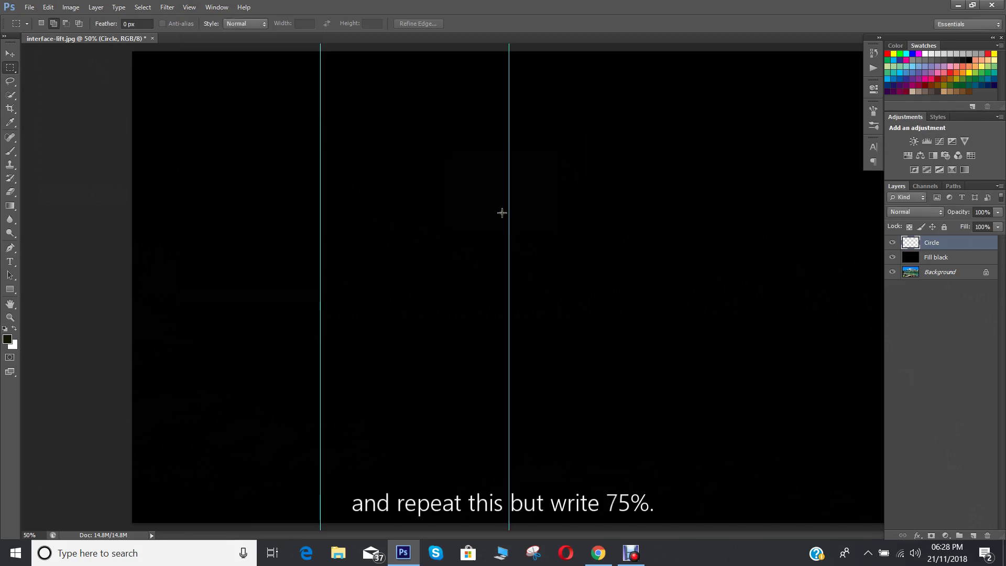
pyautogui.click(190, 7)
pyautogui.click(234, 297)
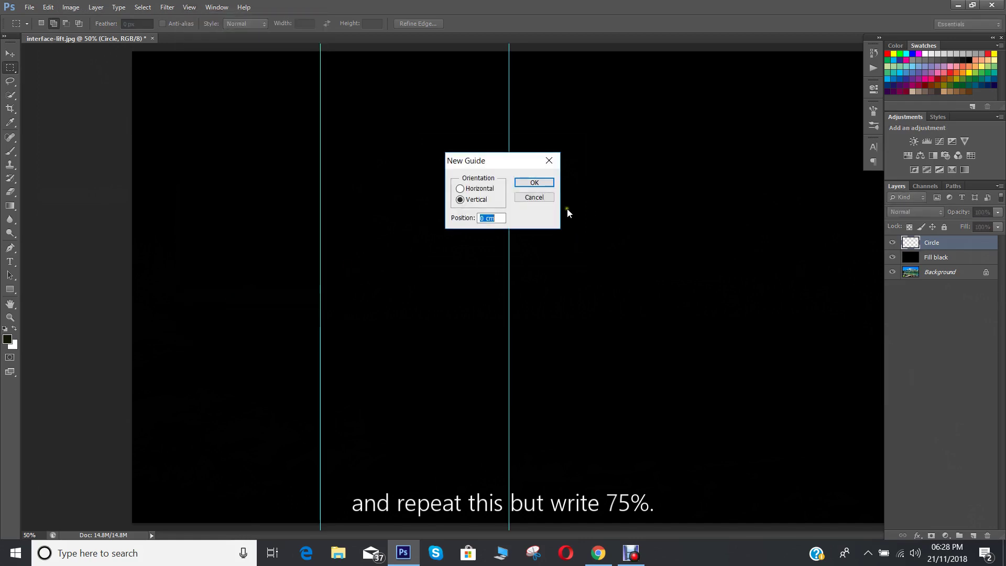
pyautogui.write('75%')
pyautogui.press('Return')
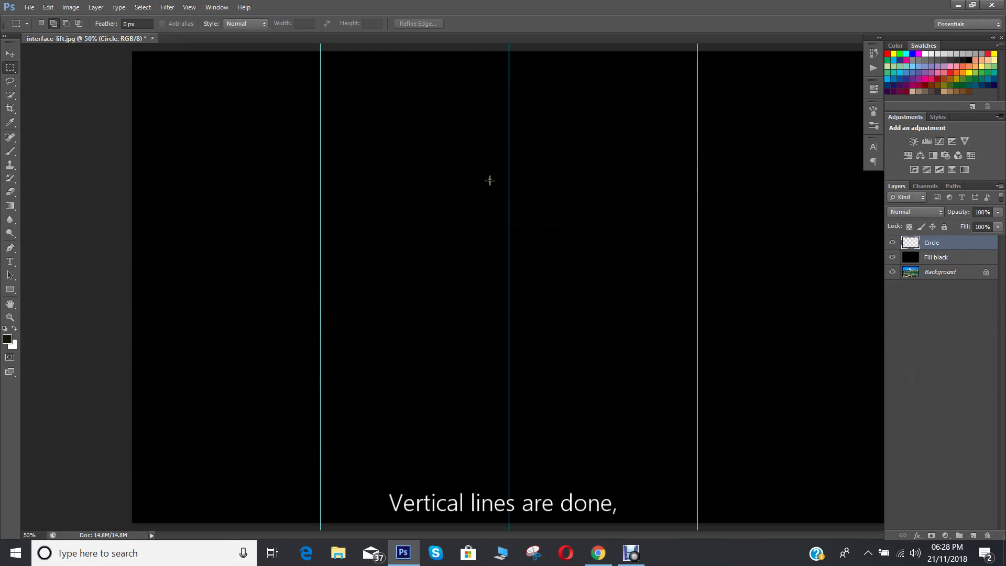
# Add a horizontal guide at 25% of the canvas height
pyautogui.click(191, 7)
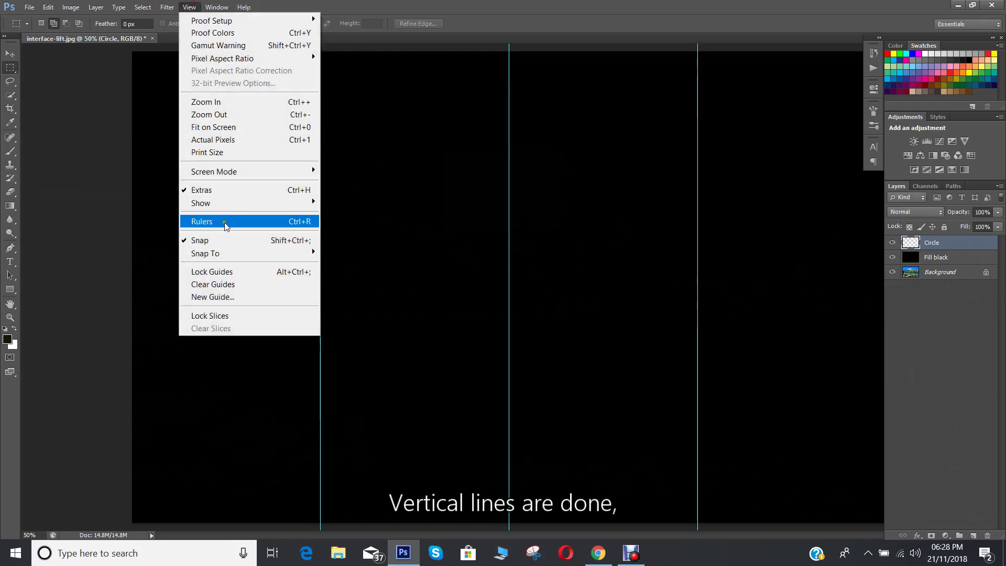
pyautogui.click(233, 297)
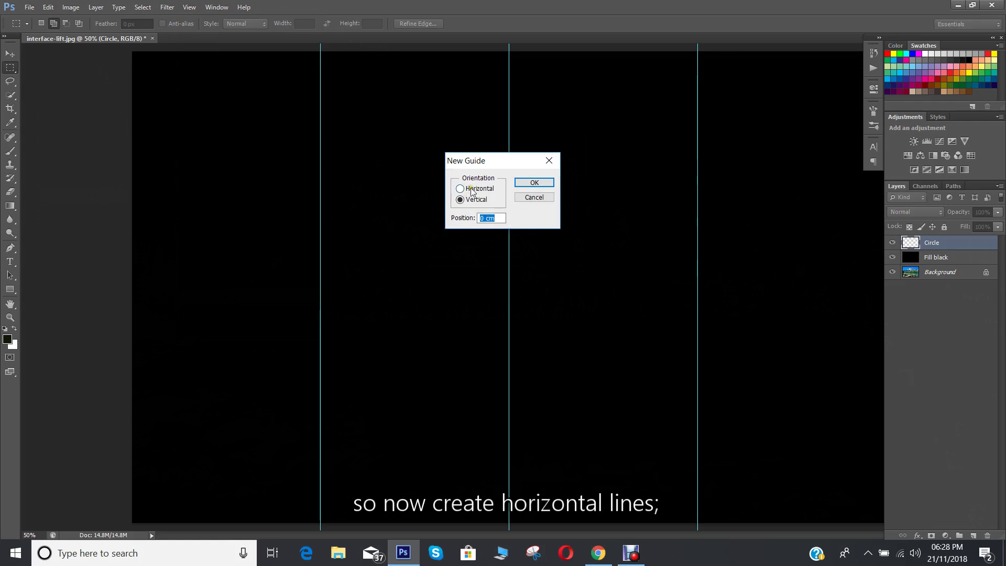
pyautogui.click(463, 189)
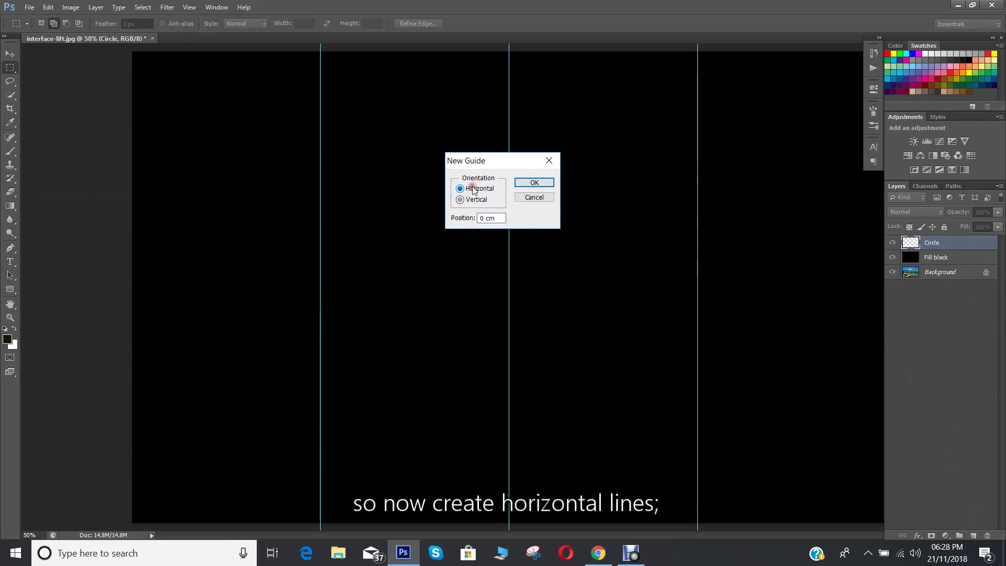
pyautogui.click(479, 217)
pyautogui.moveTo(480, 217); pyautogui.dragTo(512, 218)
pyautogui.write('25')
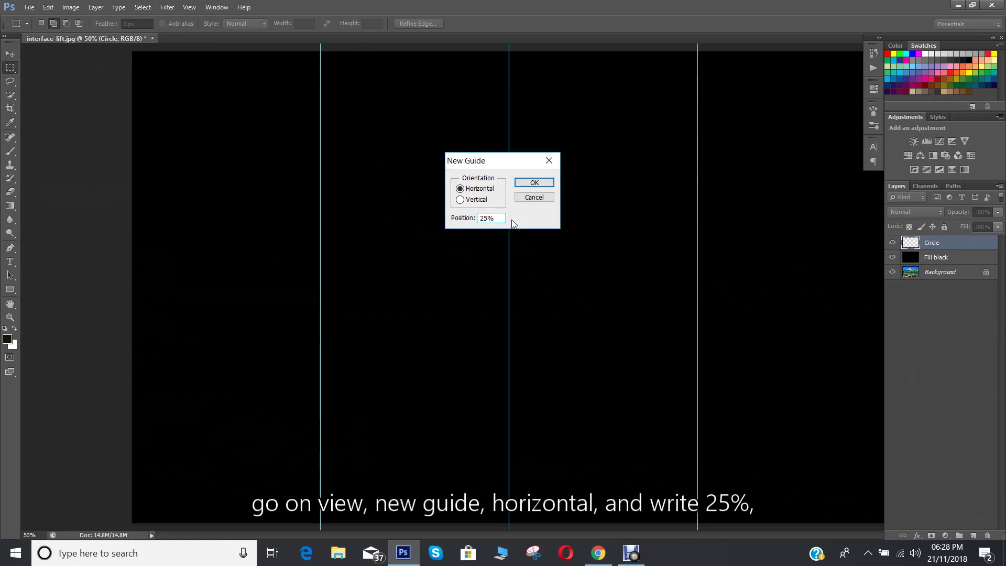
pyautogui.press('Return')
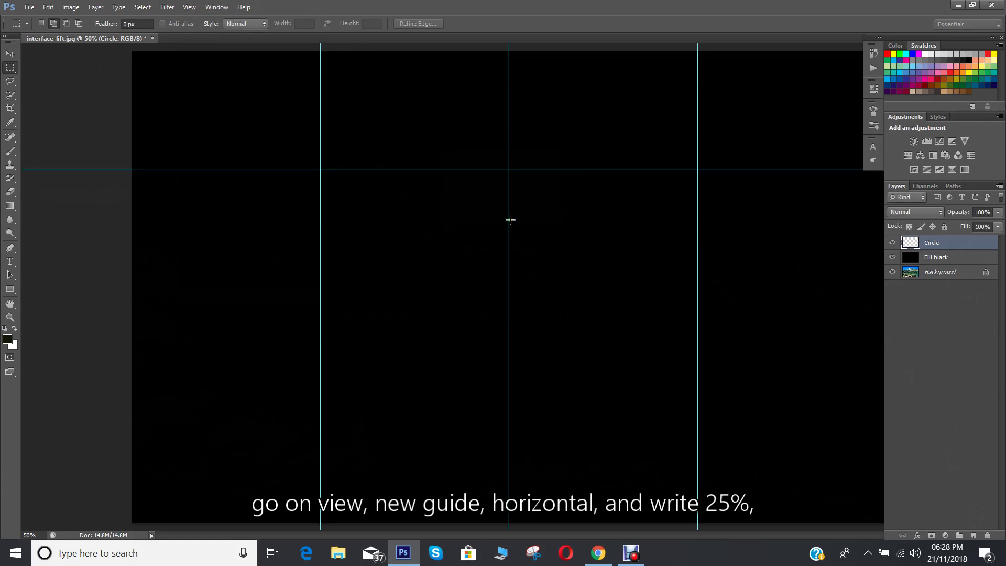
# Add horizontal guides at 50% and 75% of the height to complete the grid
pyautogui.click(189, 7)
pyautogui.click(234, 295)
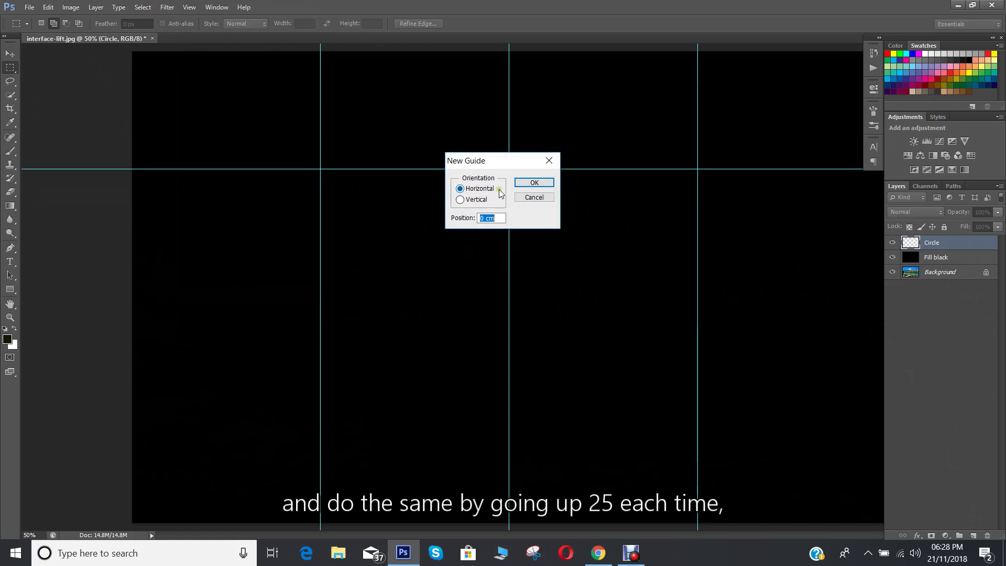
pyautogui.write('50')
pyautogui.press('Return')
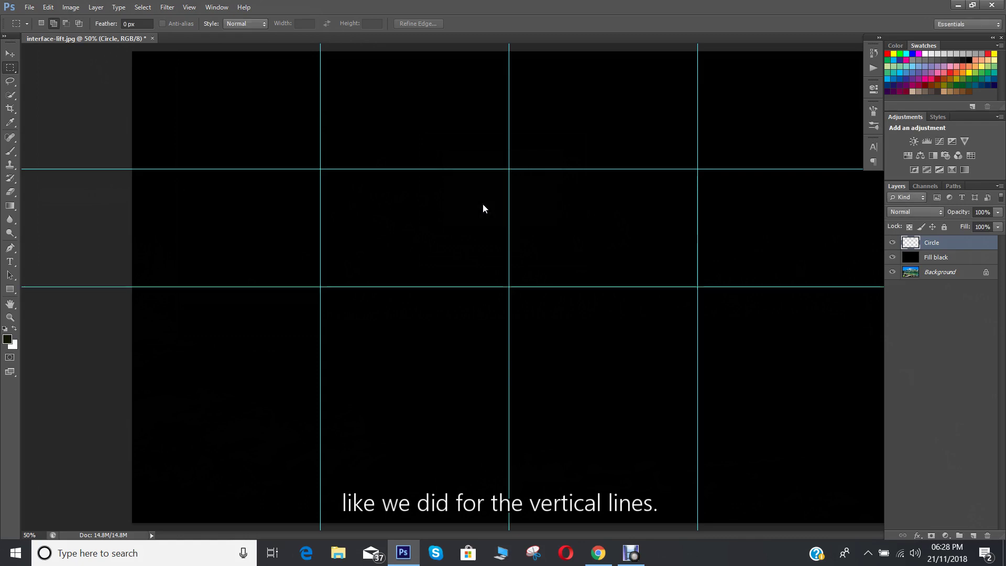
pyautogui.click(189, 7)
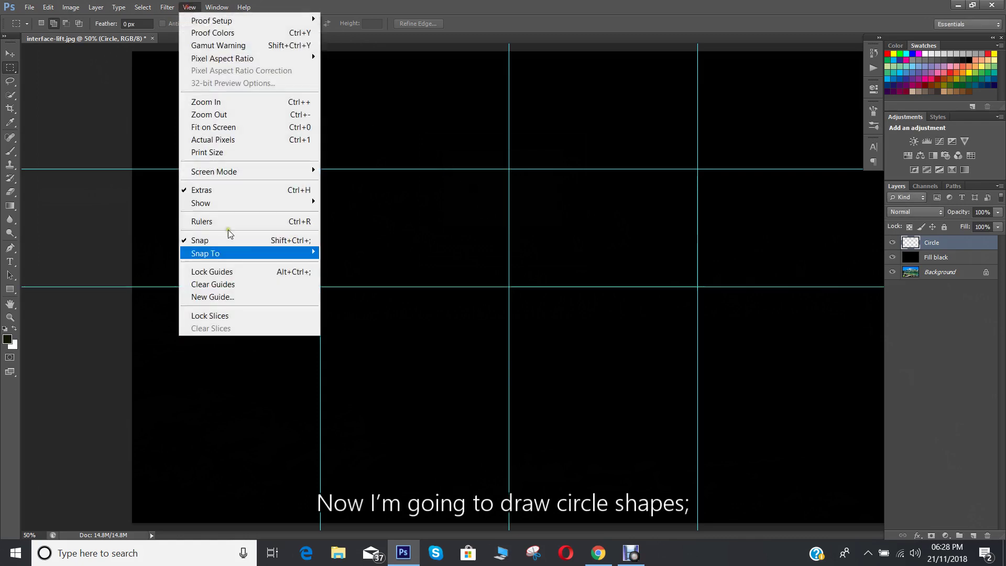
pyautogui.click(246, 296)
pyautogui.write('75%')
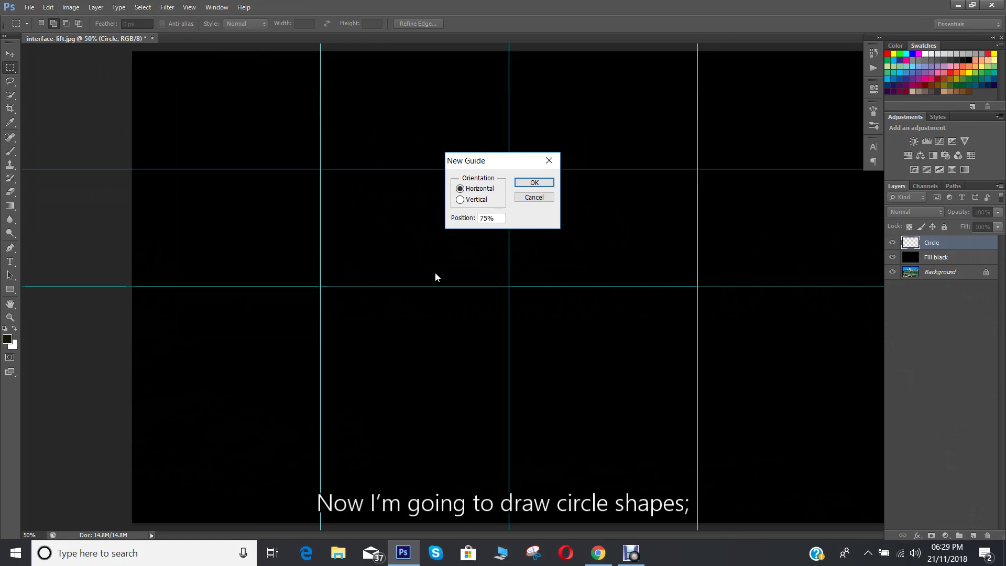
pyautogui.press('Return')
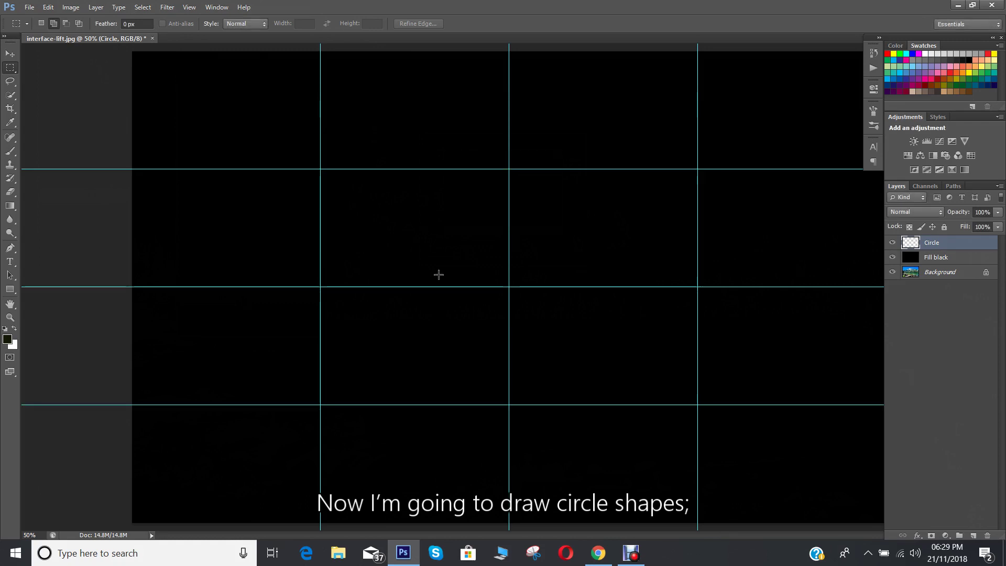
# Draw a perfect circle selection about 8.5 cm across, centred on the middle guide intersection
pyautogui.click(10, 70)
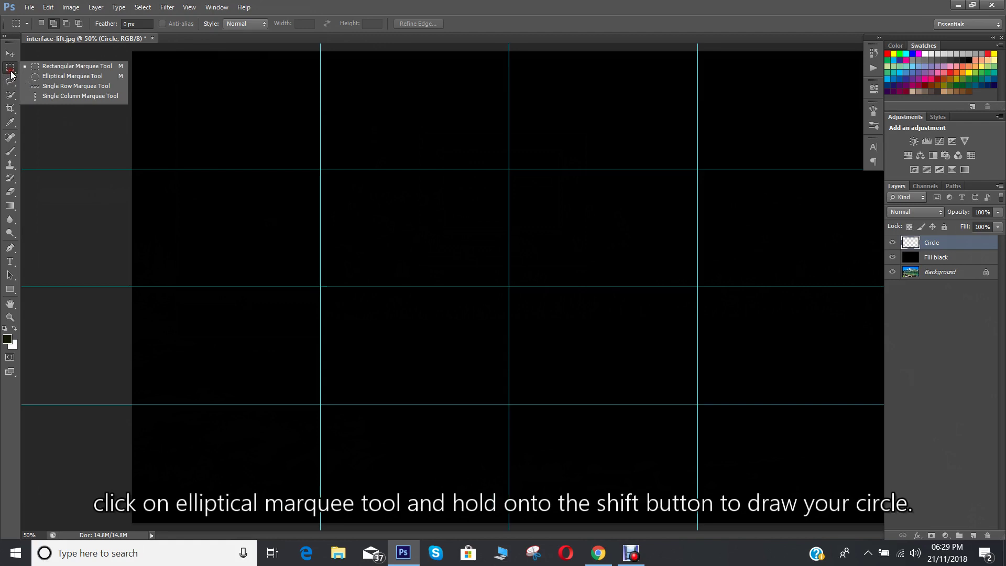
pyautogui.click(74, 78)
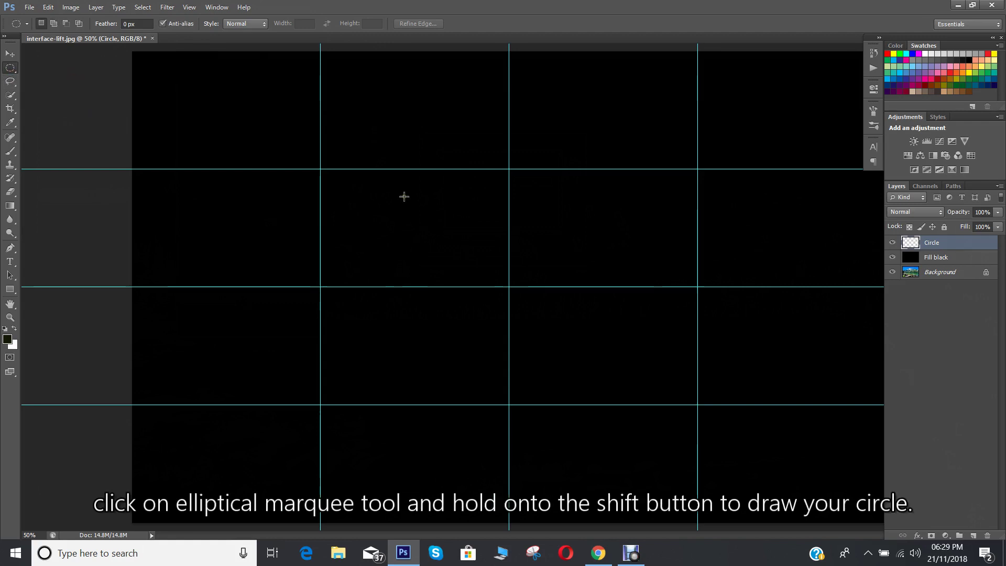
pyautogui.moveTo(408, 184); pyautogui.dragTo(622, 430)
pyautogui.moveTo(533, 310); pyautogui.dragTo(528, 304)
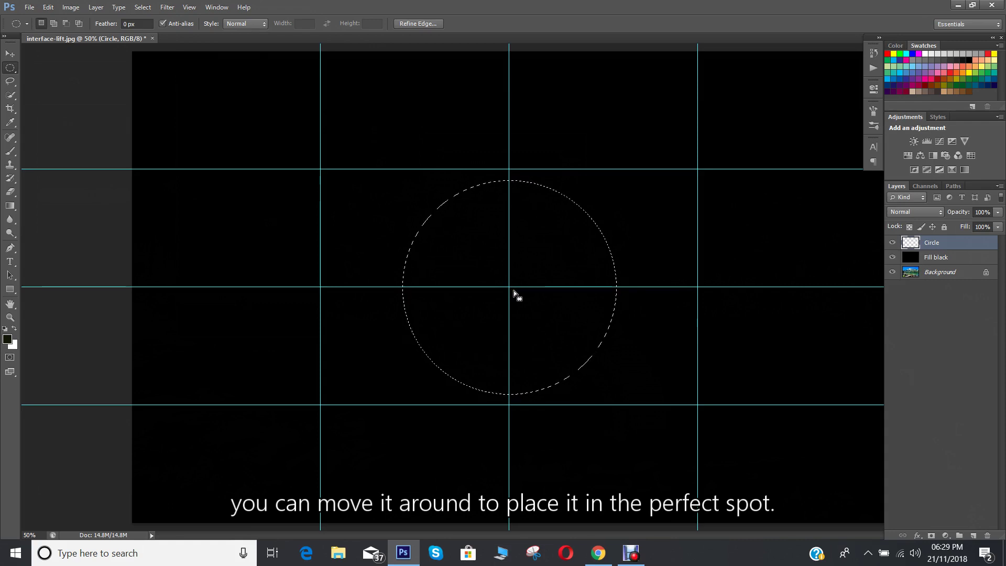
# Give the Circle layer a 20 px white Stroke effect via Blending Options
pyautogui.rightClick(932, 246)
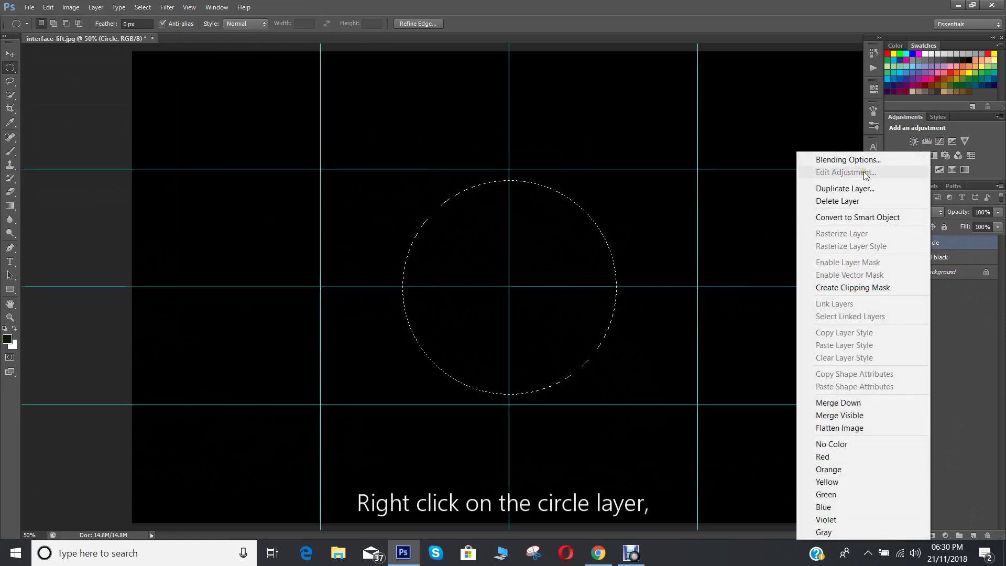
pyautogui.click(838, 160)
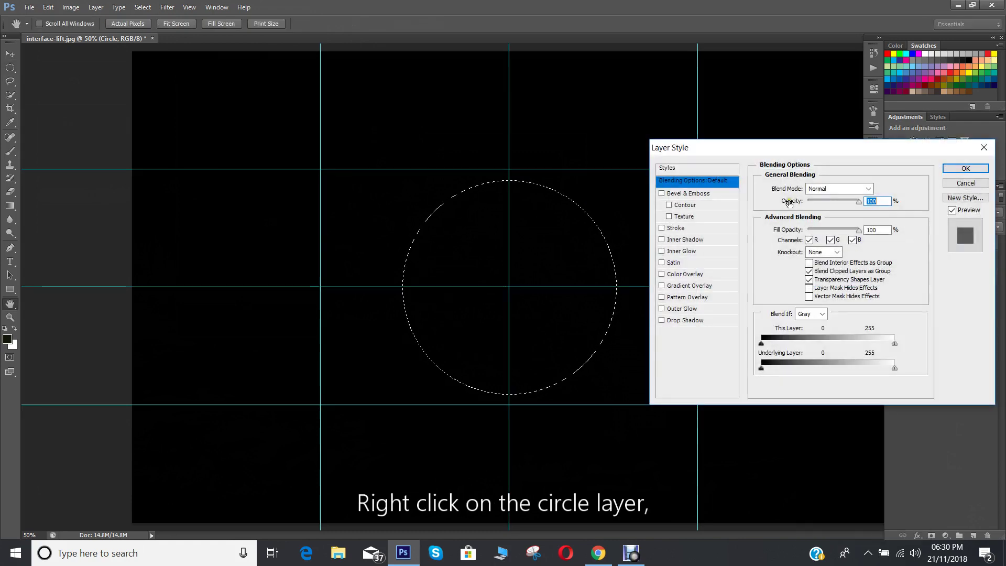
pyautogui.click(681, 228)
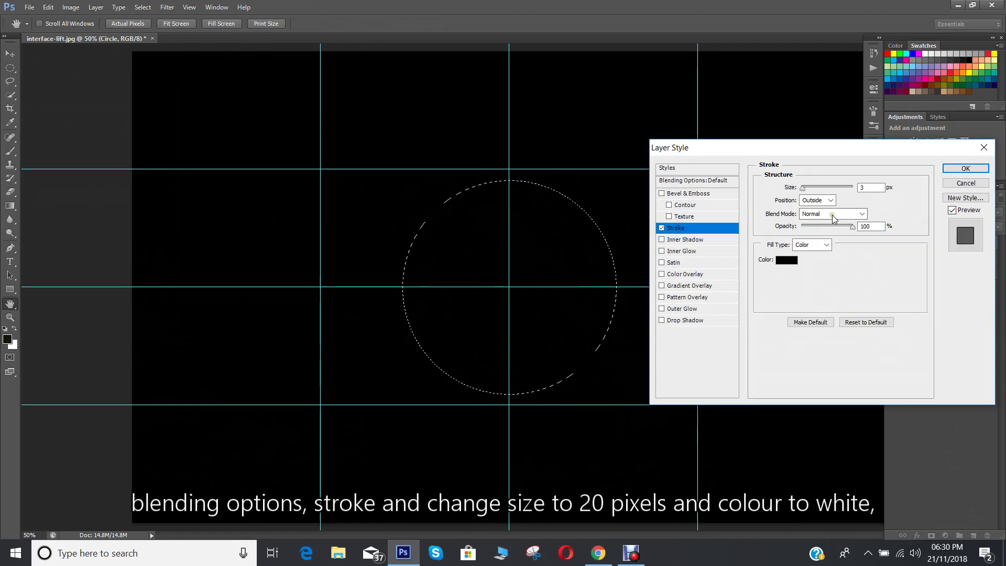
pyautogui.doubleClick(870, 188)
pyautogui.write('2')
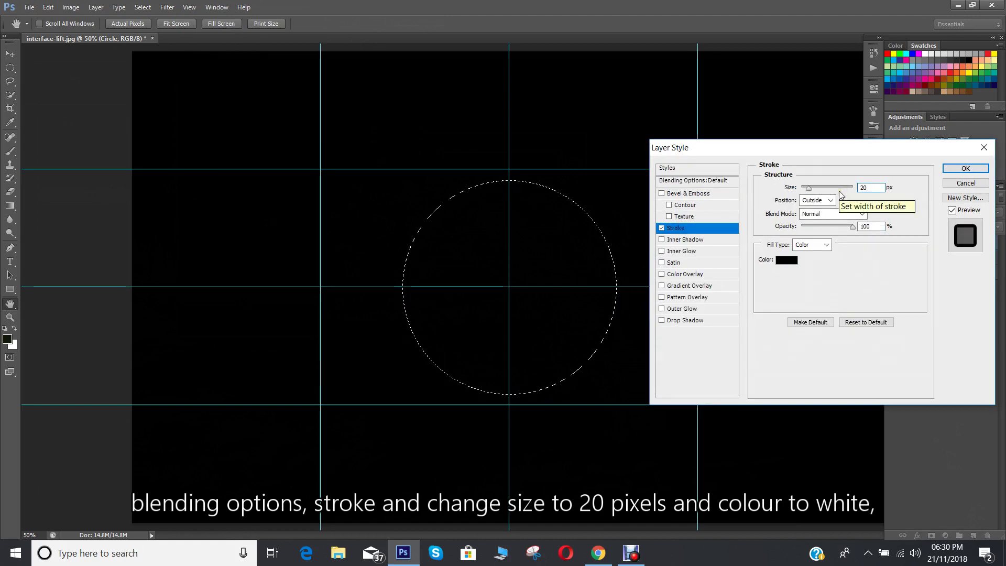
pyautogui.write('0')
pyautogui.click(786, 260)
pyautogui.click(537, 110)
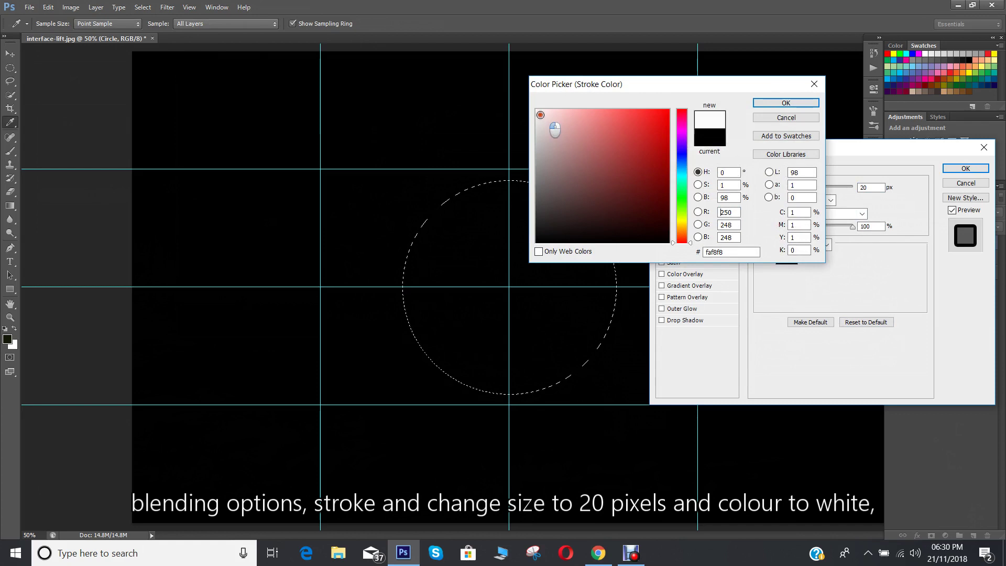
pyautogui.click(786, 102)
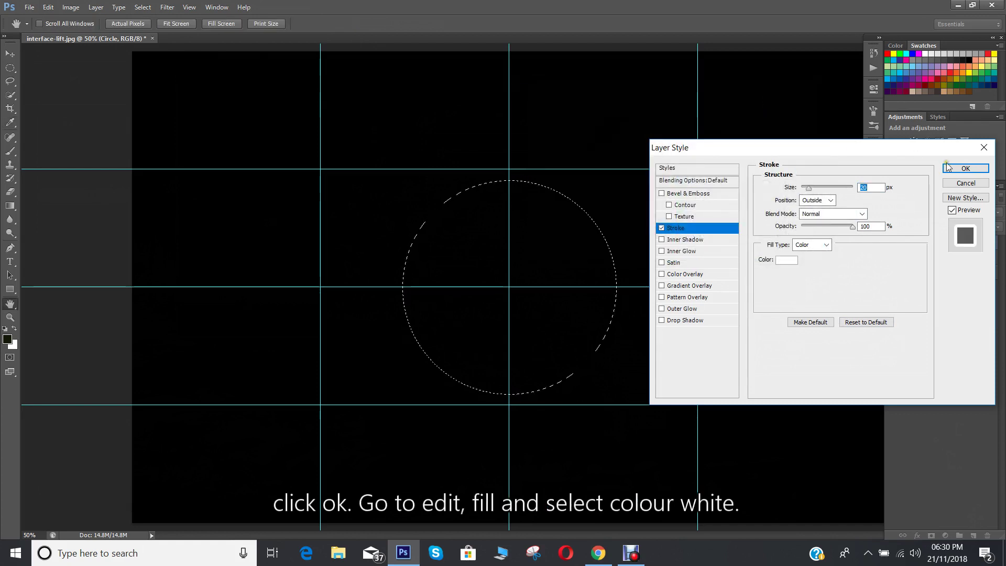
pyautogui.click(965, 168)
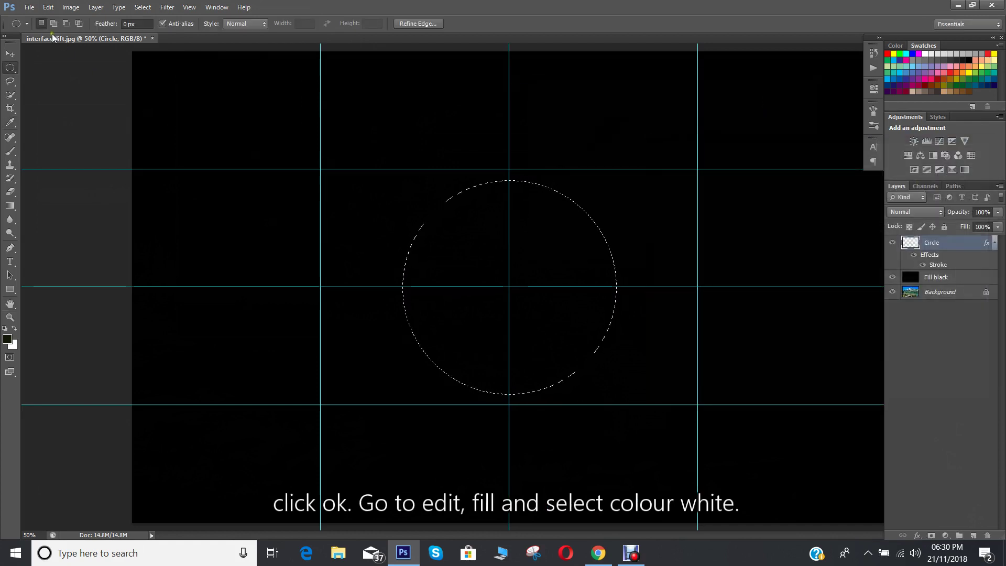
# Fill the circle selection with white, then deselect
pyautogui.click(48, 7)
pyautogui.click(58, 196)
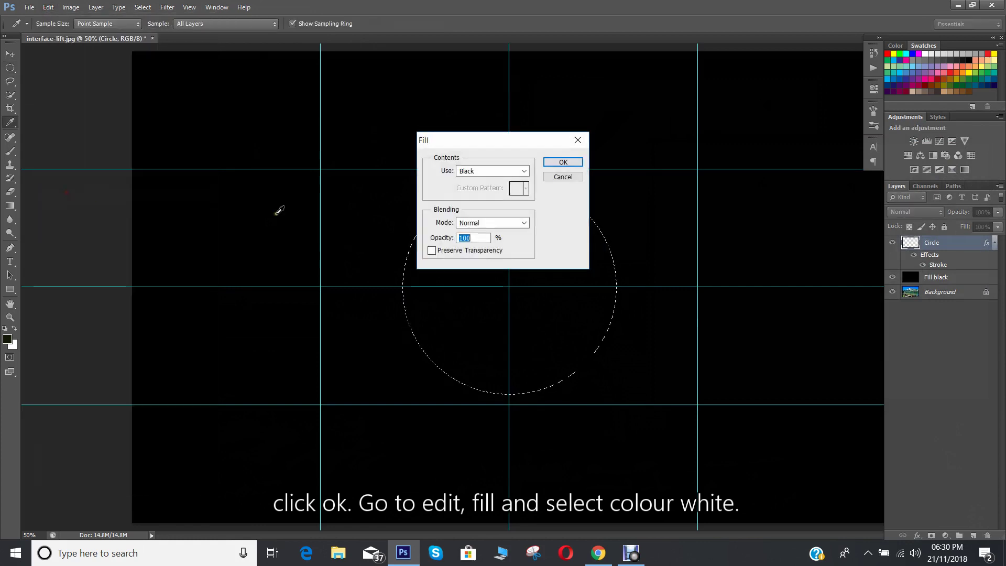
pyautogui.click(525, 172)
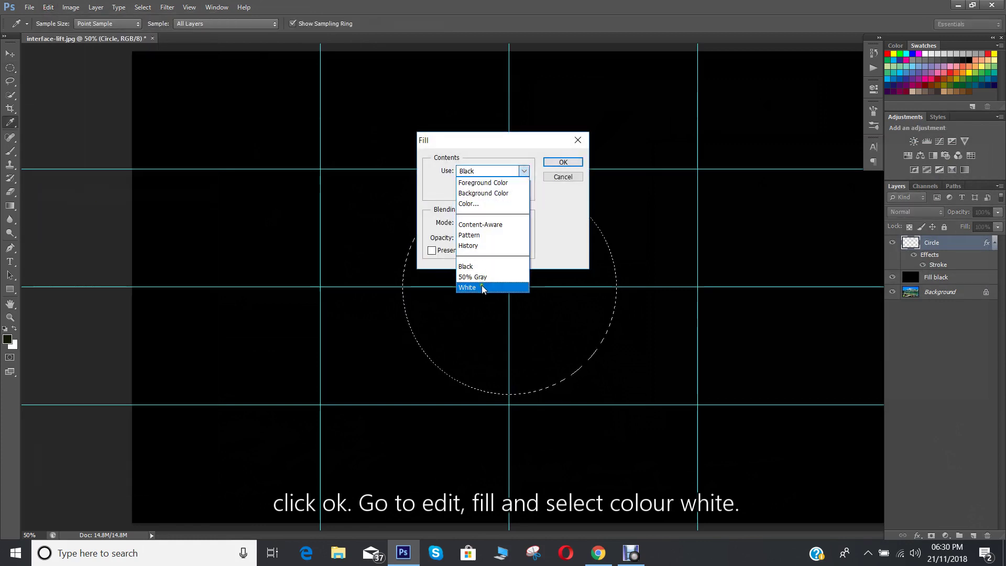
pyautogui.click(579, 161)
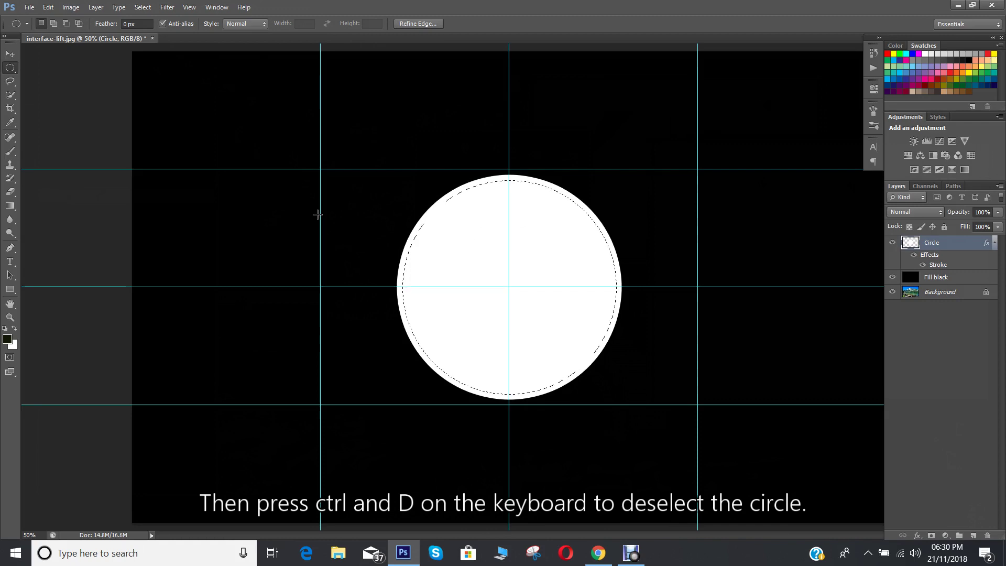
pyautogui.hotkey('ctrl', 'd')
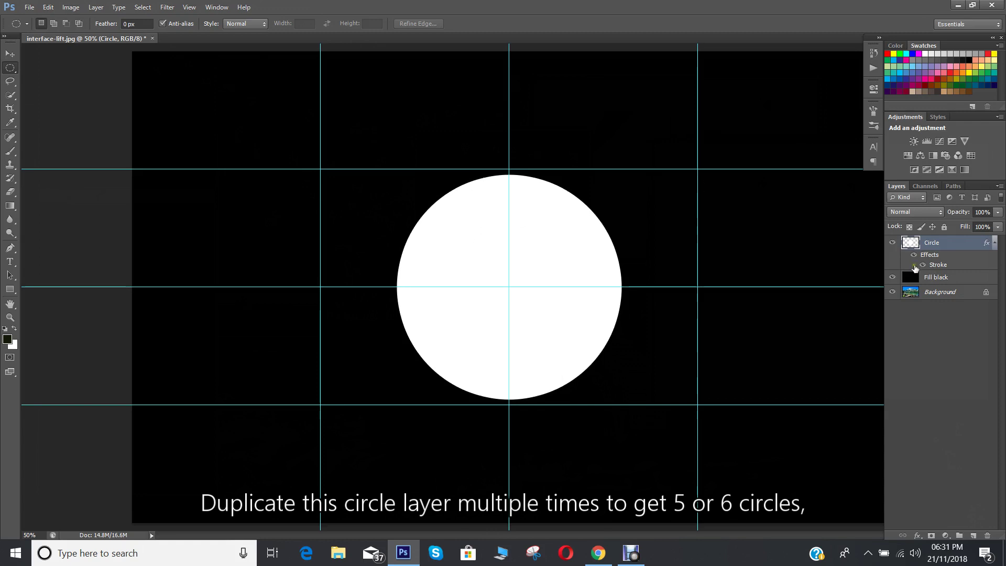
# Duplicate the circle layer into six copies and rename the original 'Large circle'
pyautogui.hotkey('ctrl', 'j')
pyautogui.hotkey('ctrl', 'j')
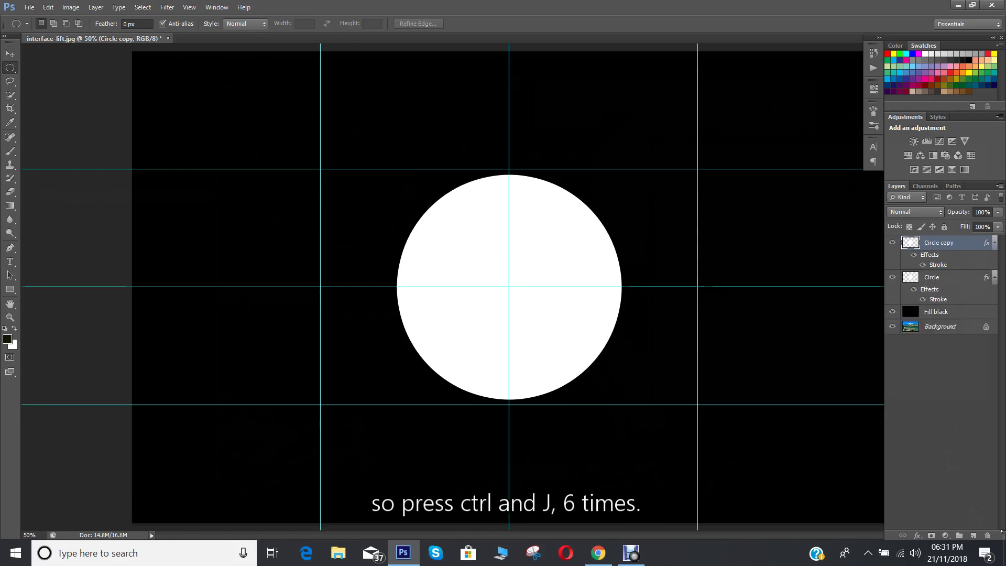
pyautogui.hotkey('ctrl', 'j')
pyautogui.hotkey('ctrl', 'j')
pyautogui.hotkey('ctrl', 'j')
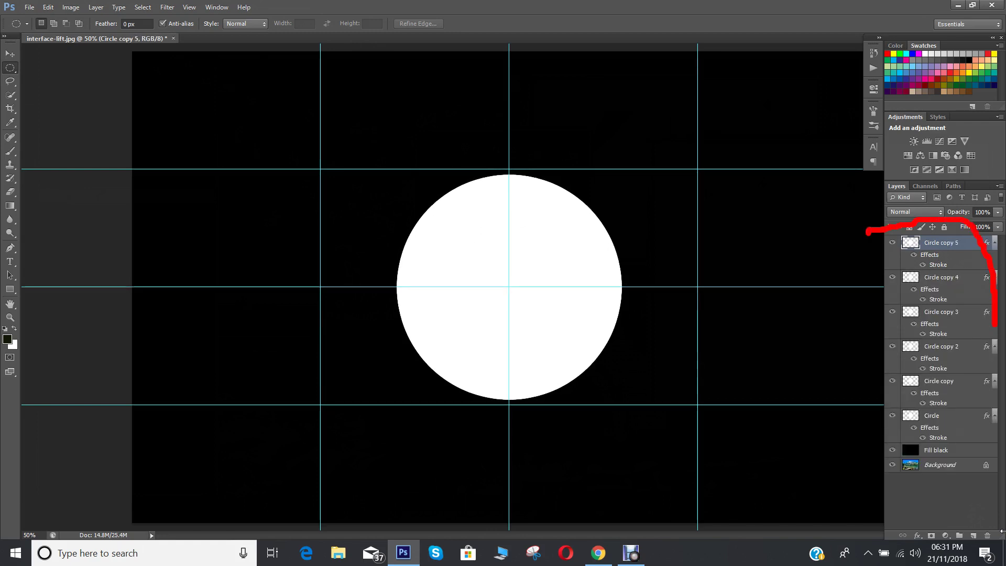
pyautogui.hotkey('ctrl', 'j')
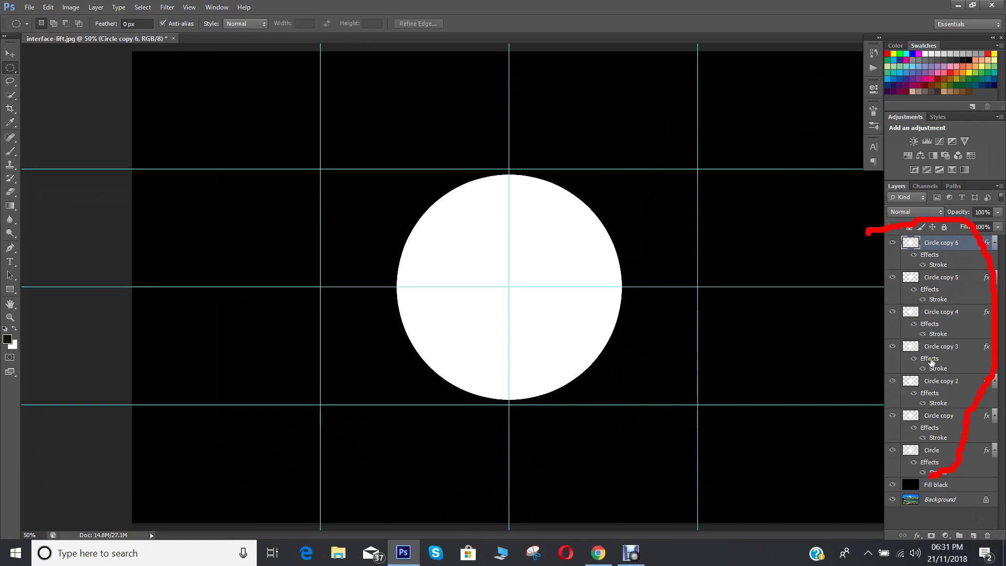
pyautogui.doubleClick(936, 452)
pyautogui.write('La')
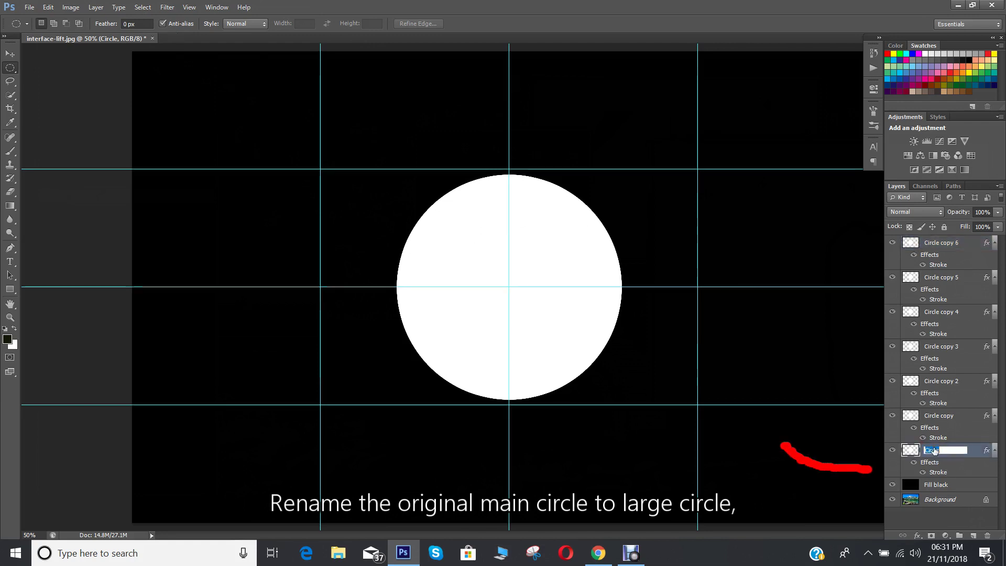
pyautogui.write('rge circle')
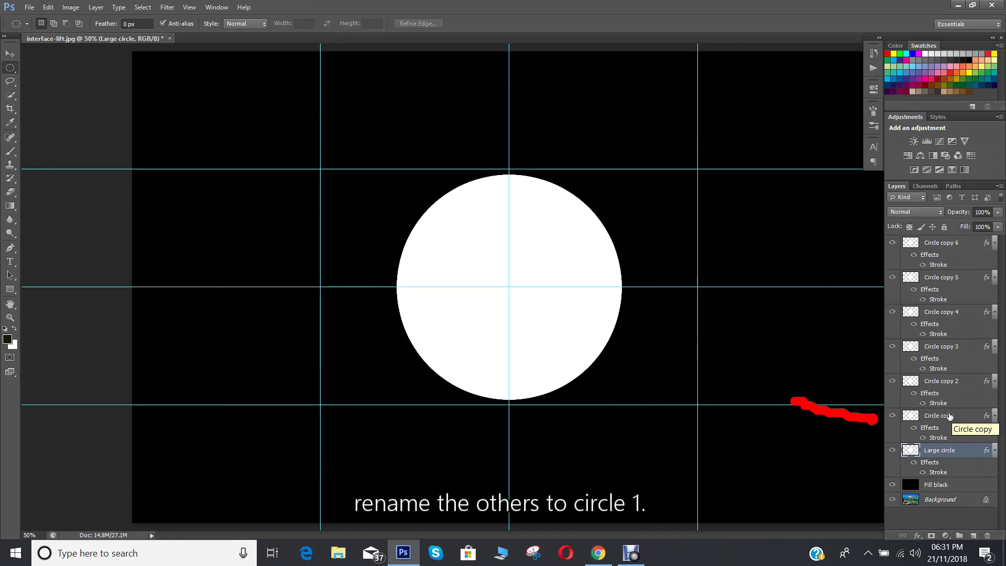
pyautogui.click(949, 416)
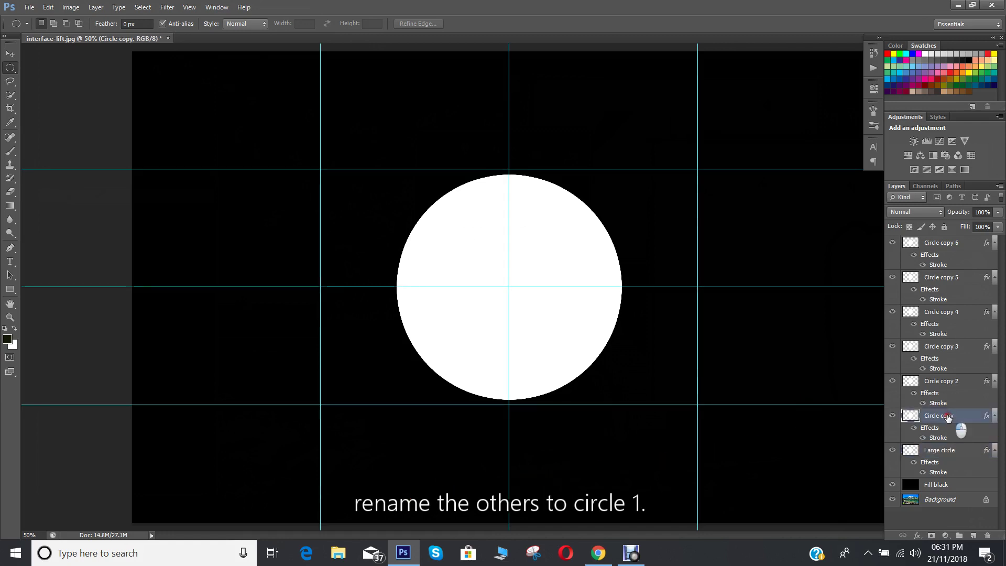
# Rename the first copy 'Circle 1' and hide Circle copy 2 through Circle copy 6
pyautogui.doubleClick(944, 416)
pyautogui.write('Circle 1')
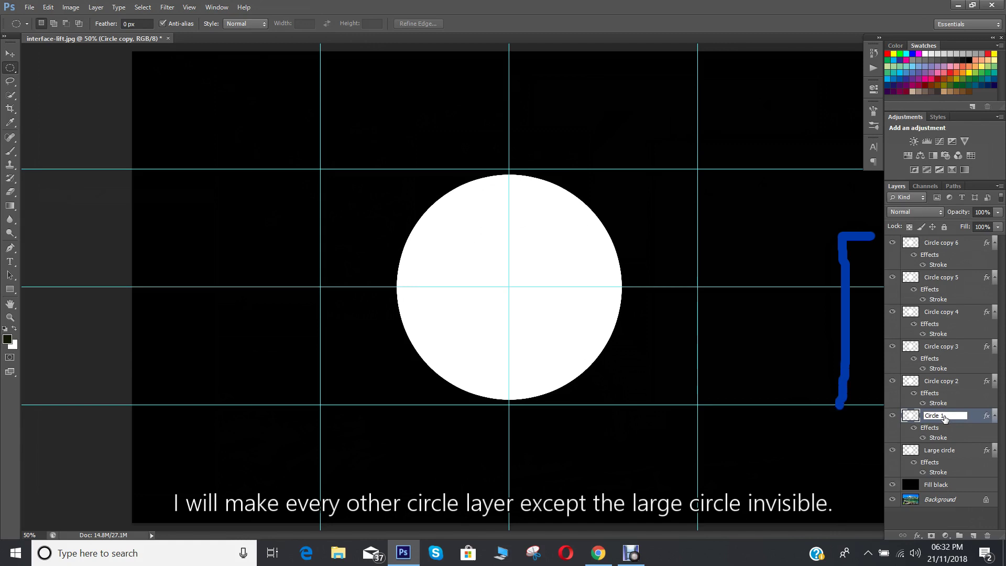
pyautogui.press('Return')
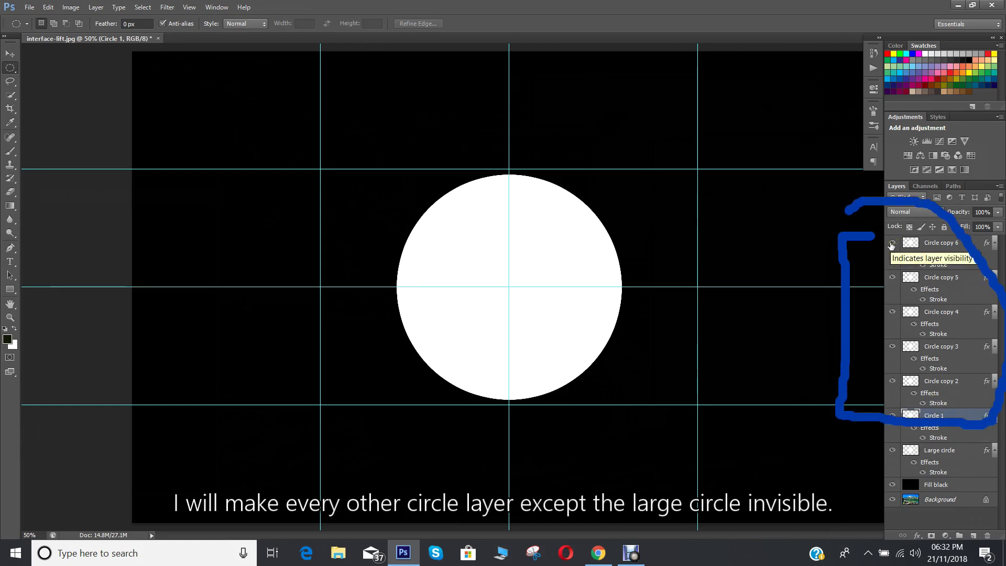
pyautogui.moveTo(891, 245); pyautogui.dragTo(894, 403)
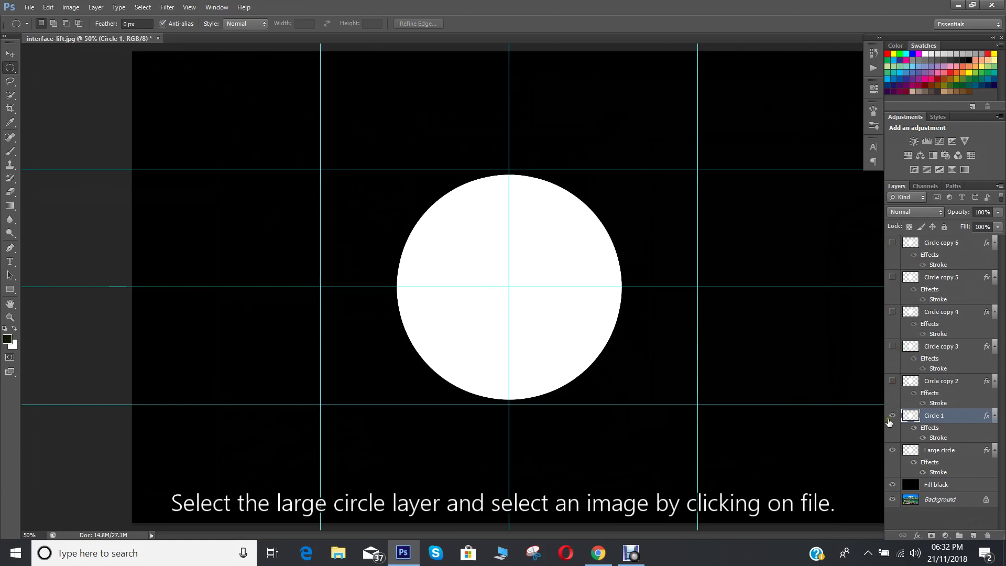
# Hide Circle 1 and place the 0_An4J6ebmN7wSVEoe portrait above Large circle
pyautogui.click(889, 422)
pyautogui.click(947, 452)
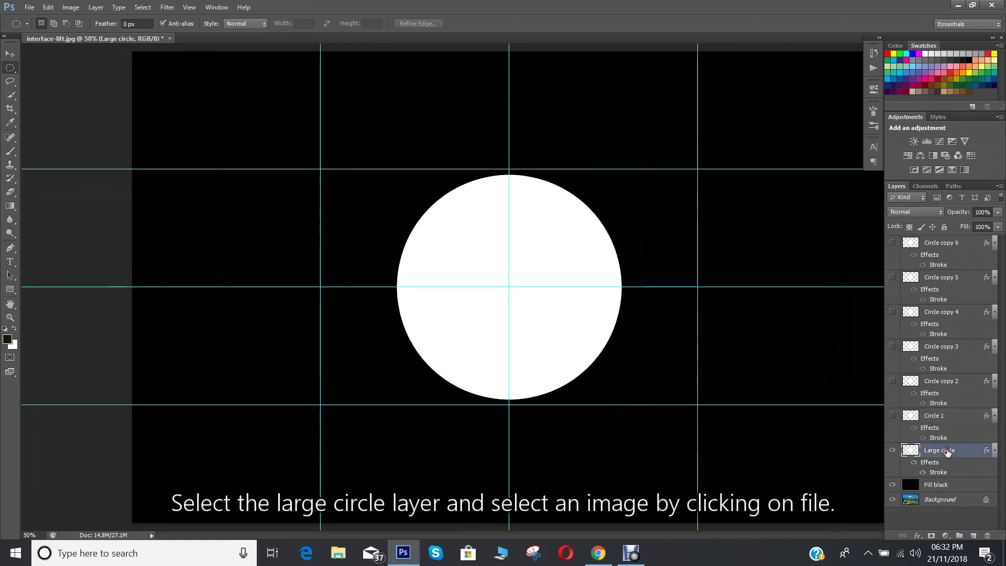
pyautogui.click(31, 10)
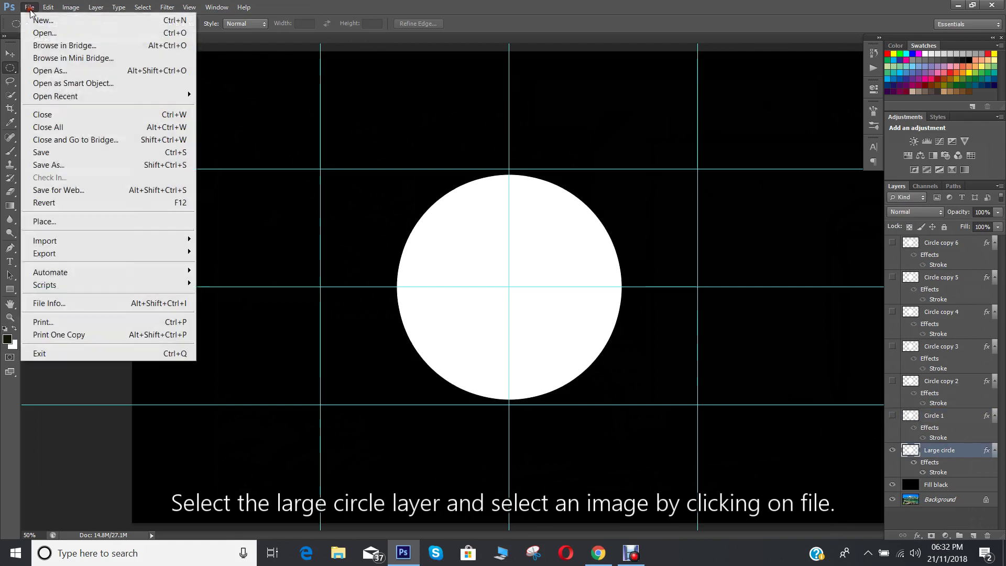
pyautogui.click(52, 220)
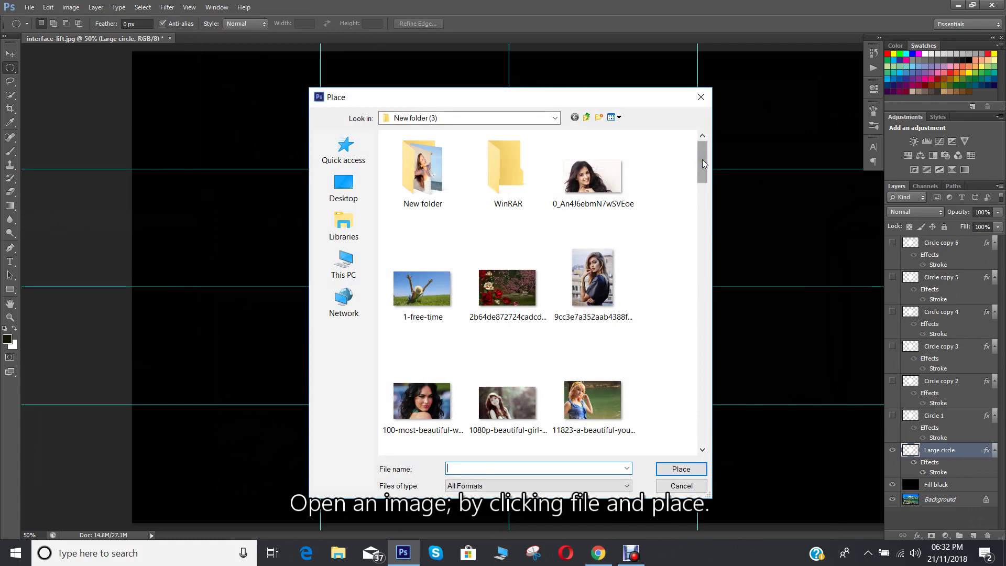
pyautogui.moveTo(702, 159); pyautogui.dragTo(617, 172)
pyautogui.doubleClick(617, 172)
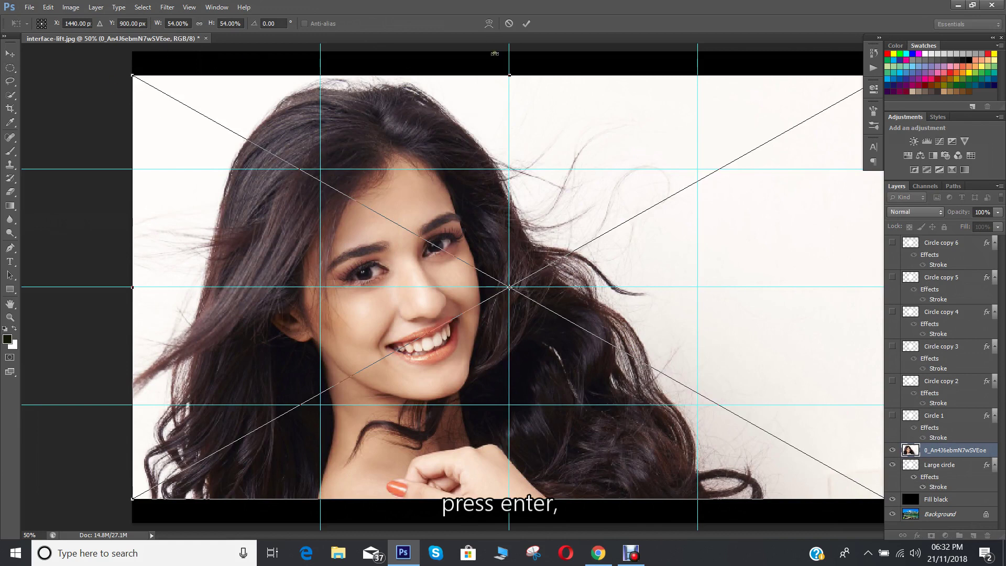
pyautogui.press('Return')
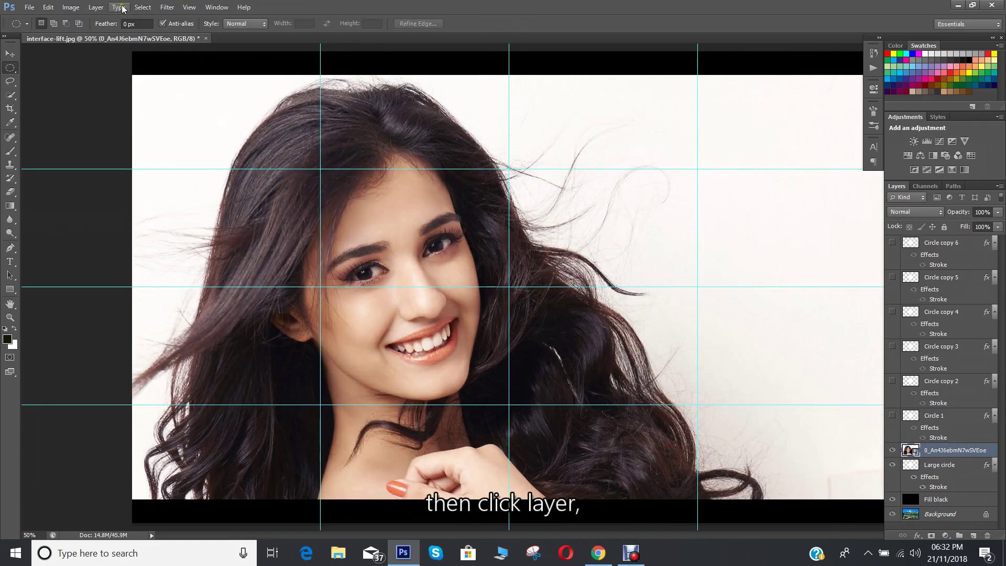
# Clip the portrait to Large circle and scale it so the face is centred
pyautogui.click(96, 8)
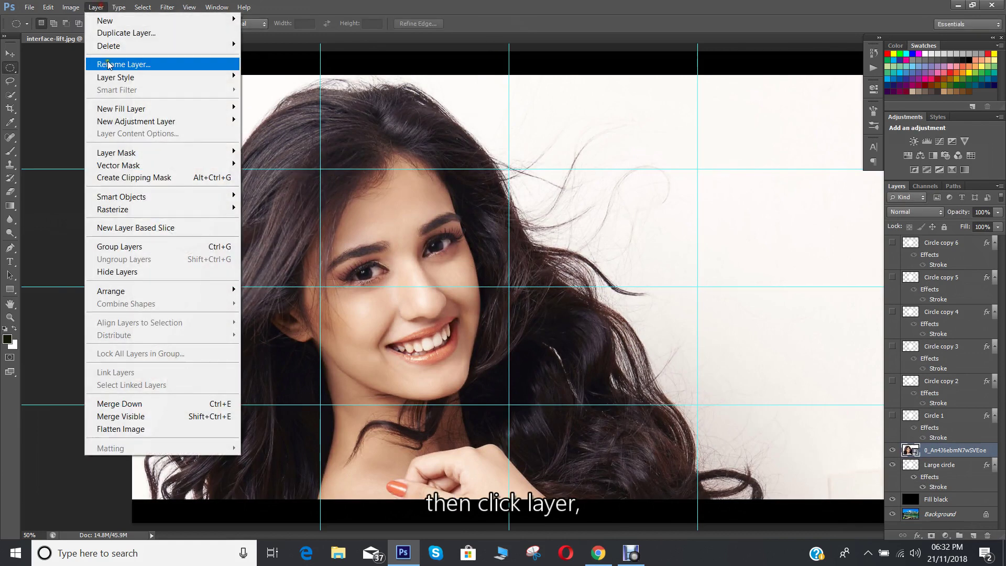
pyautogui.click(137, 178)
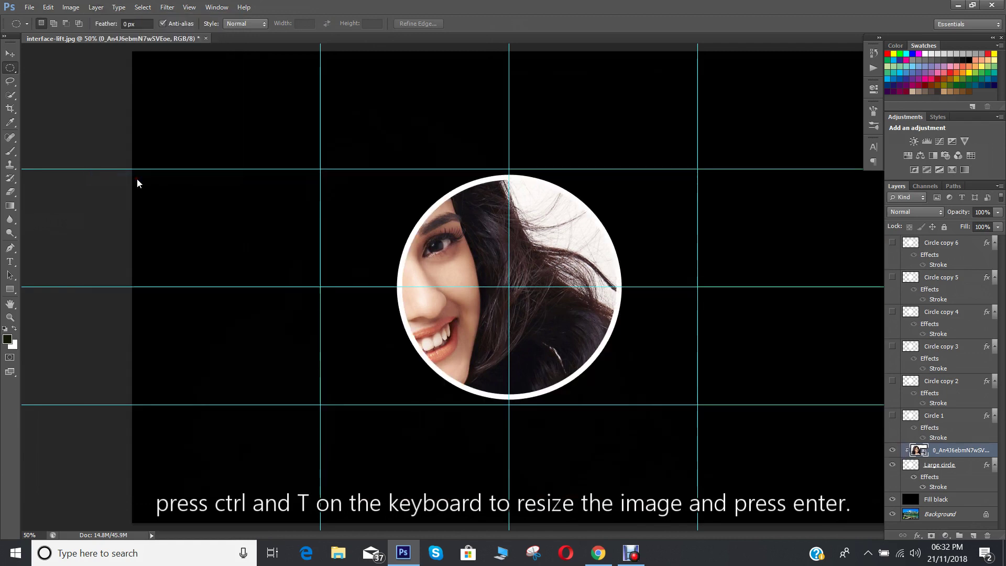
pyautogui.hotkey('ctrl', 't')
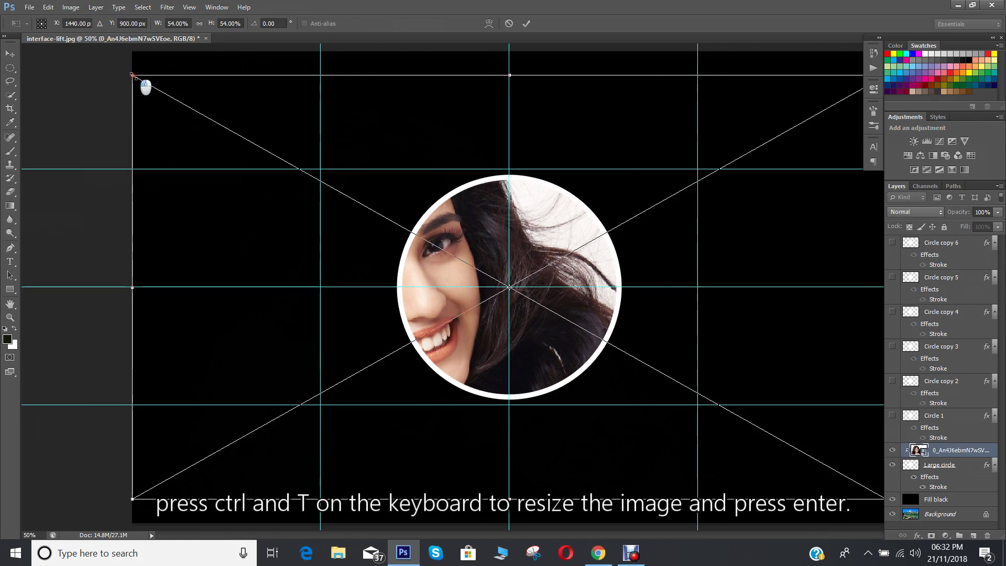
pyautogui.moveTo(144, 85); pyautogui.dragTo(239, 105)
pyautogui.moveTo(531, 218); pyautogui.dragTo(592, 231)
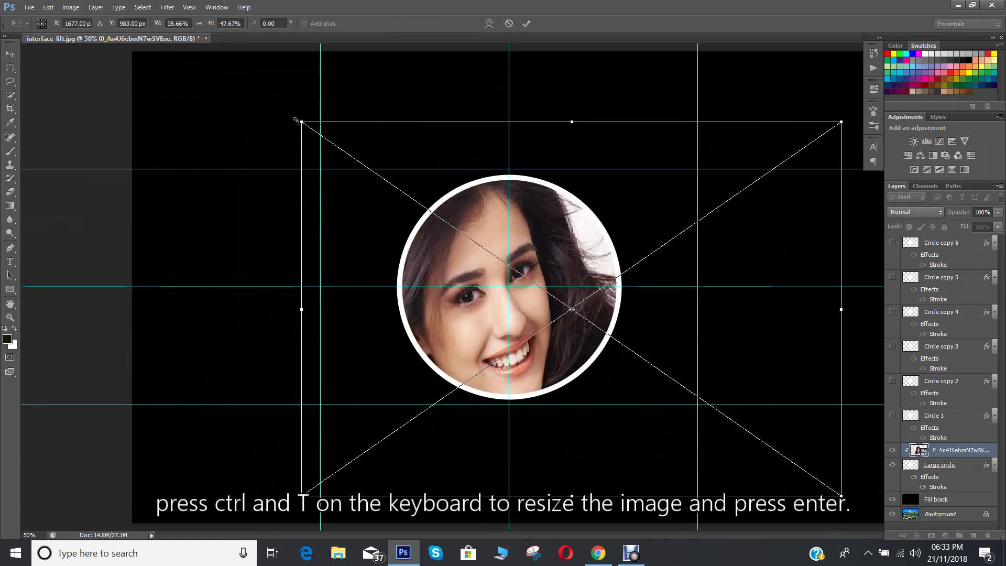
pyautogui.moveTo(299, 116); pyautogui.dragTo(348, 157)
pyautogui.moveTo(841, 449); pyautogui.dragTo(790, 443)
pyautogui.moveTo(540, 325); pyautogui.dragTo(548, 337)
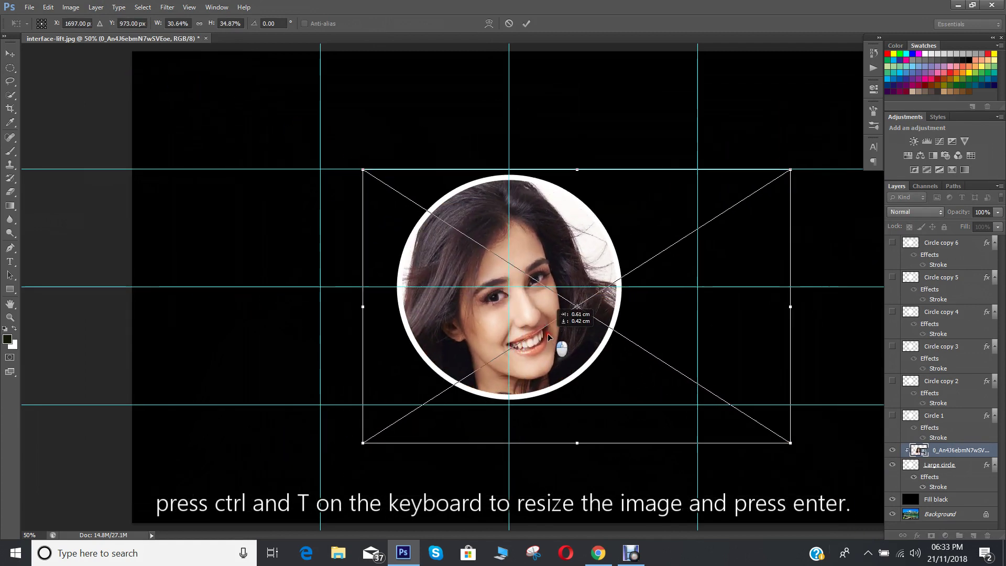
pyautogui.click(527, 23)
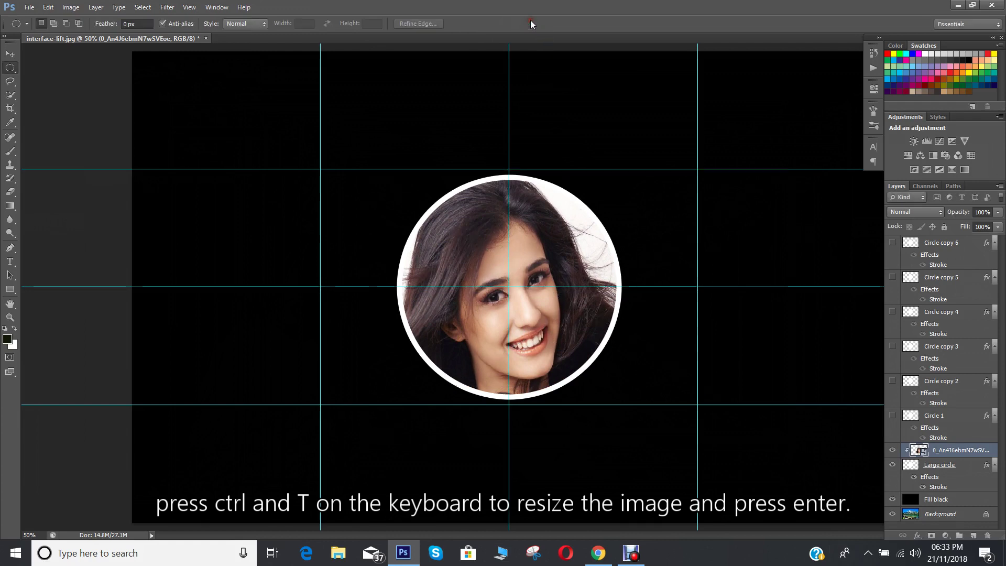
# Merge the portrait with Large circle and start renaming the merged layer 'Large circle'
pyautogui.keyDown('shift'); pyautogui.click(942, 470); pyautogui.keyUp('shift')
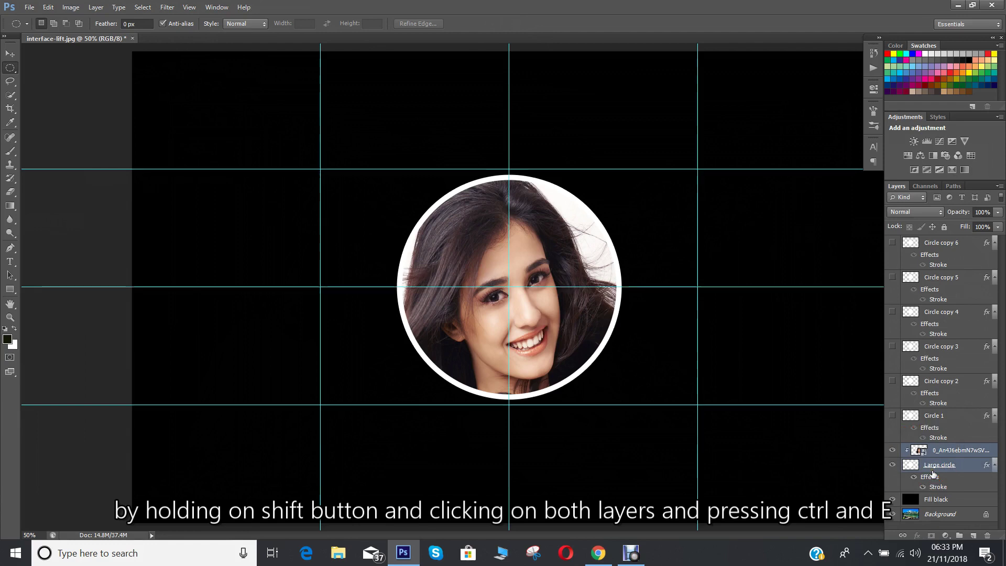
pyautogui.hotkey('ctrl', 'e')
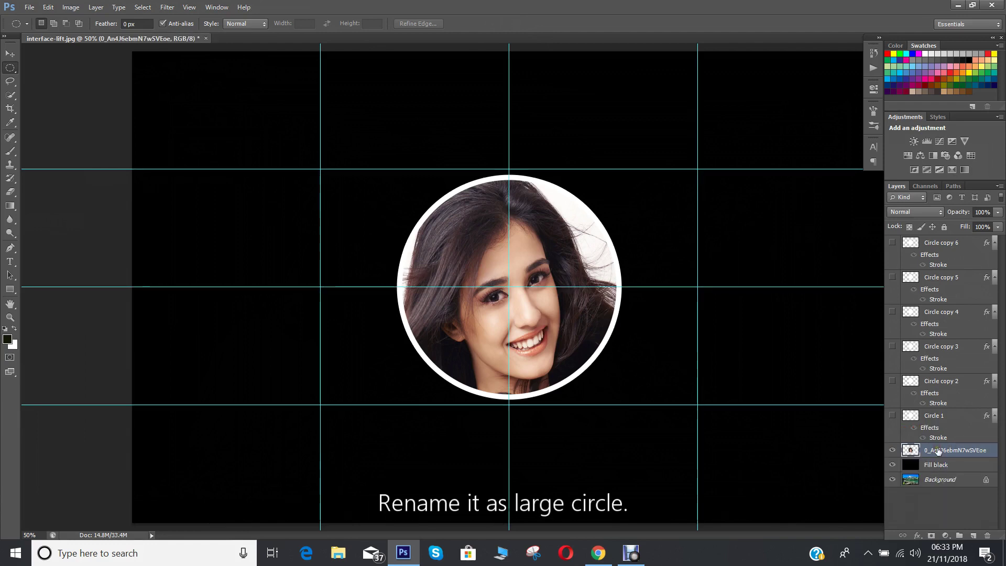
pyautogui.doubleClick(938, 450)
pyautogui.write('Large circle')
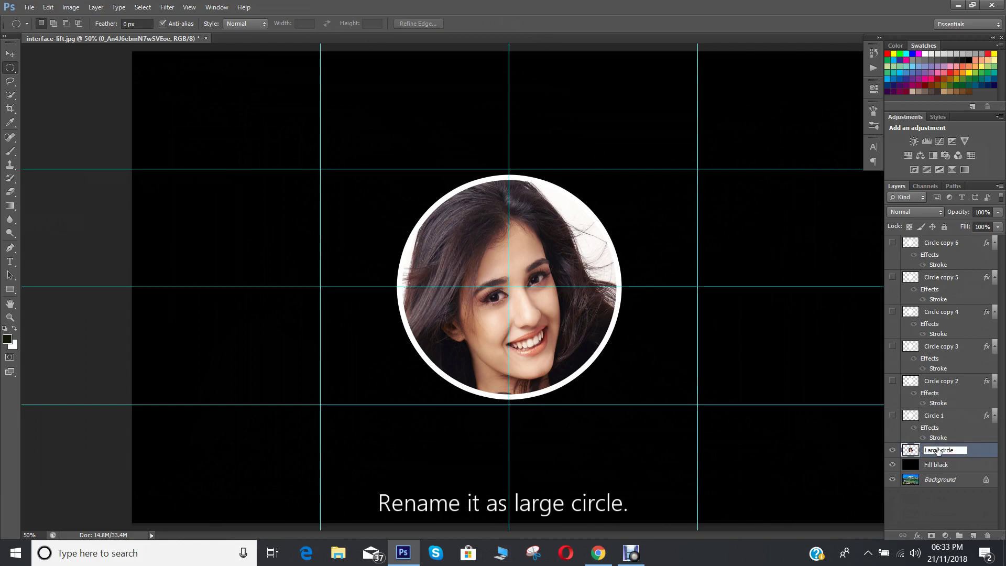
# Confirm the Large circle name, show Circle 1, and place the blonde woman's portrait lower down
pyautogui.press('Return')
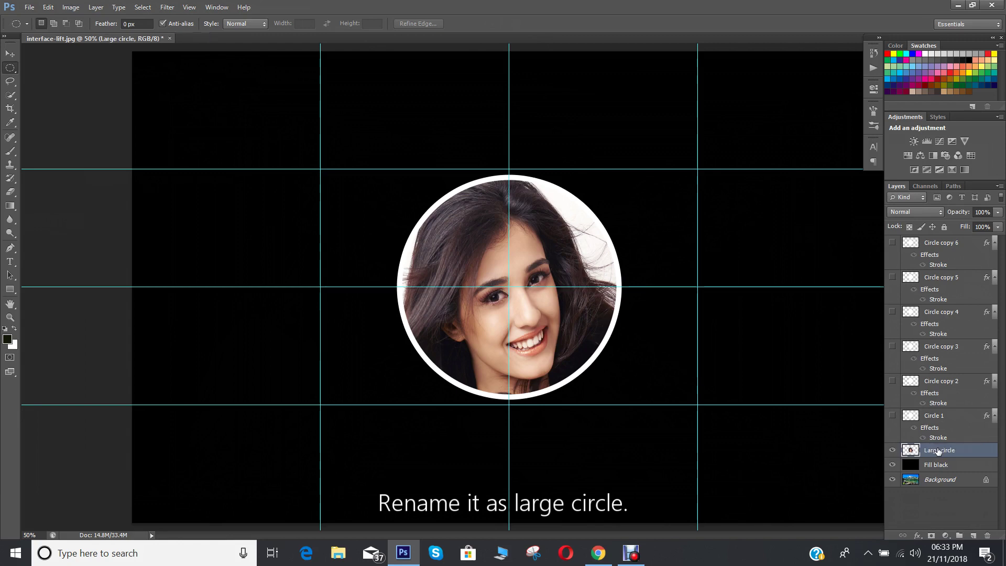
pyautogui.click(921, 416)
pyautogui.click(892, 415)
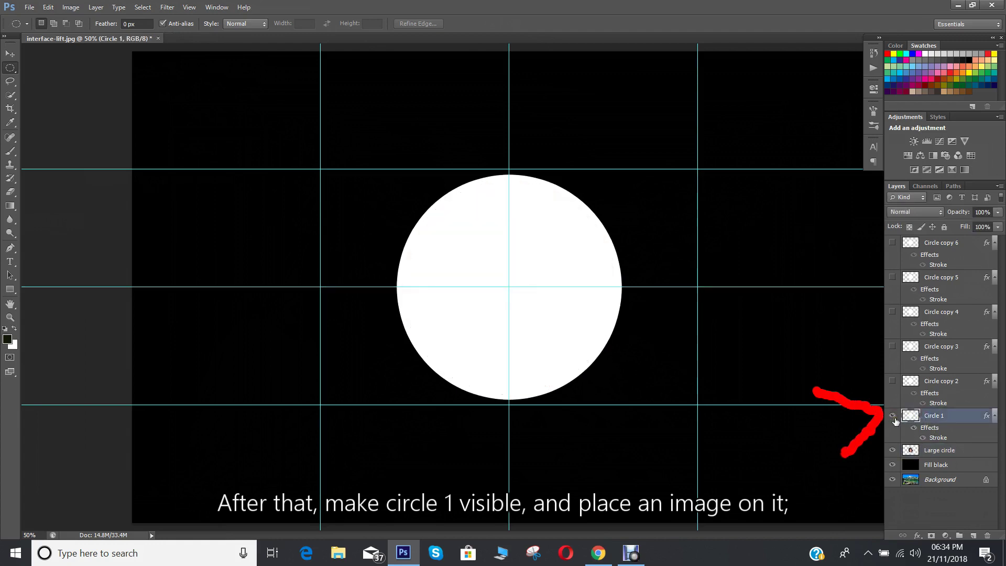
pyautogui.click(29, 8)
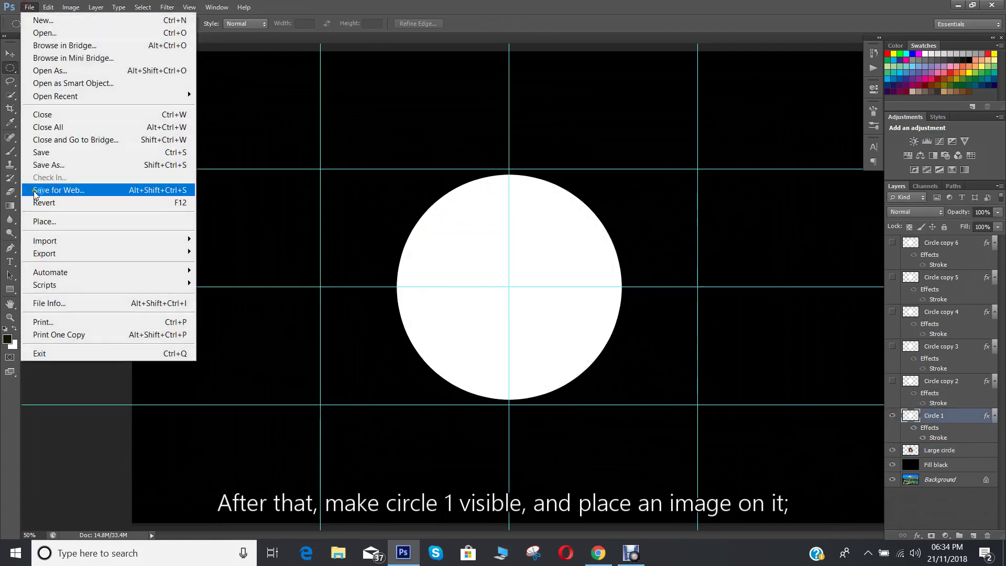
pyautogui.click(41, 221)
pyautogui.click(606, 268)
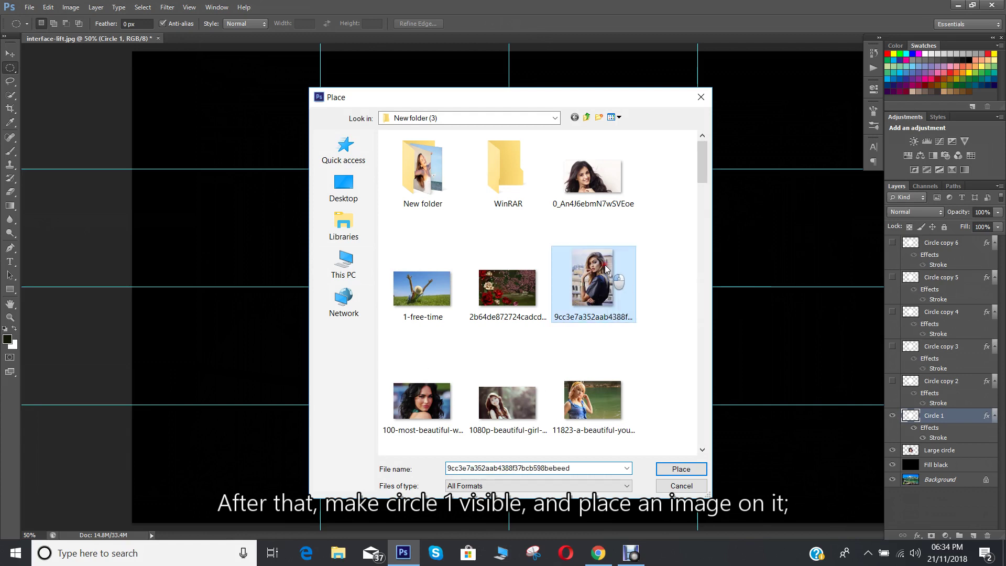
pyautogui.doubleClick(604, 267)
pyautogui.moveTo(543, 127); pyautogui.dragTo(543, 203)
pyautogui.press('Return')
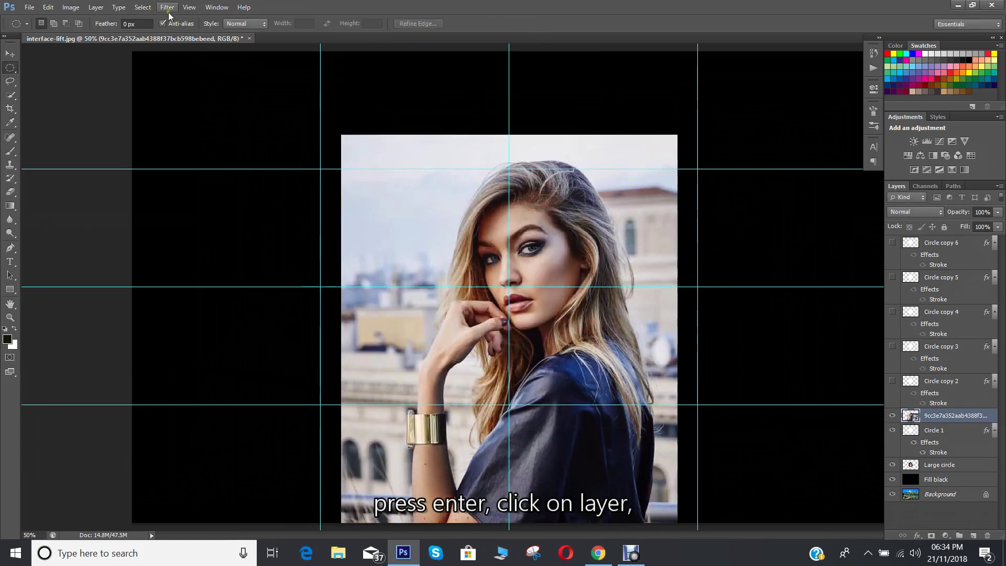
# Clip the blonde portrait to Circle 1 and shrink it to fit the circle
pyautogui.click(105, 11)
pyautogui.click(118, 179)
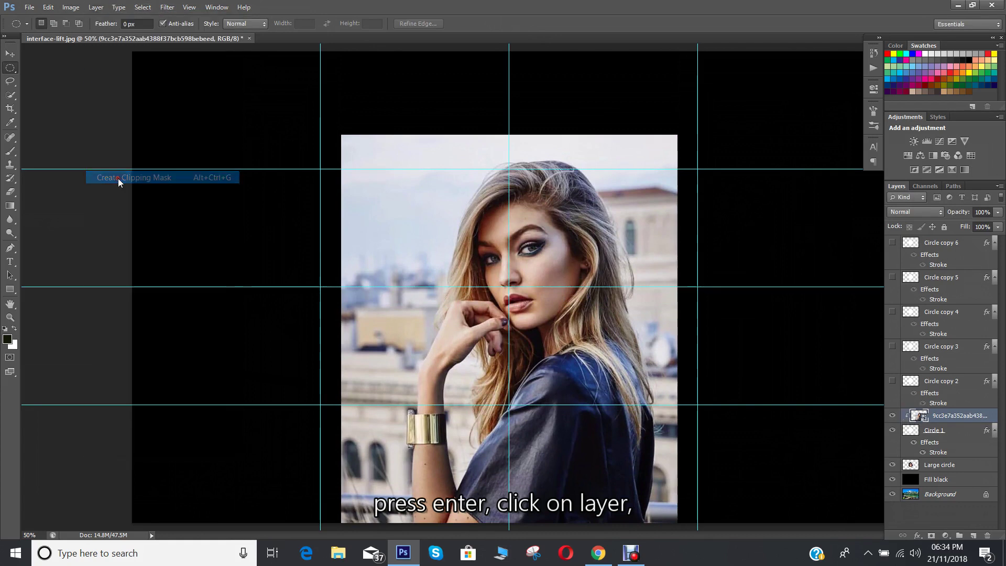
pyautogui.hotkey('ctrl', 't')
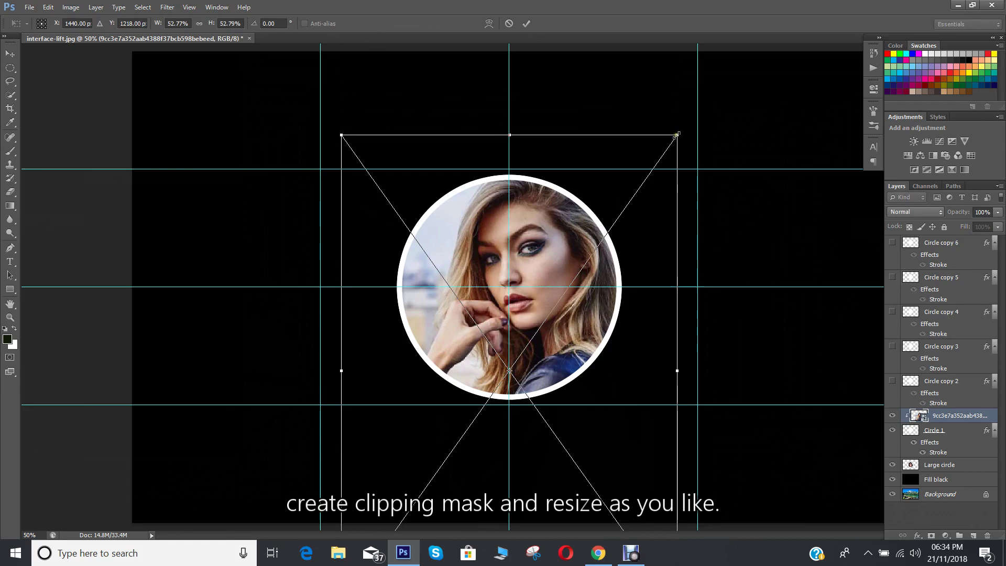
pyautogui.moveTo(678, 135); pyautogui.dragTo(639, 168)
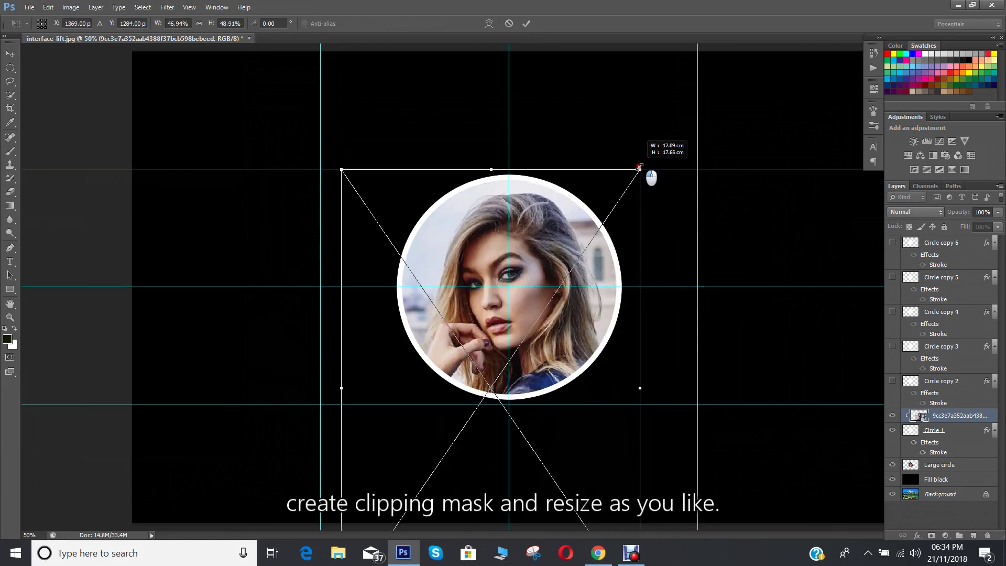
pyautogui.click(526, 24)
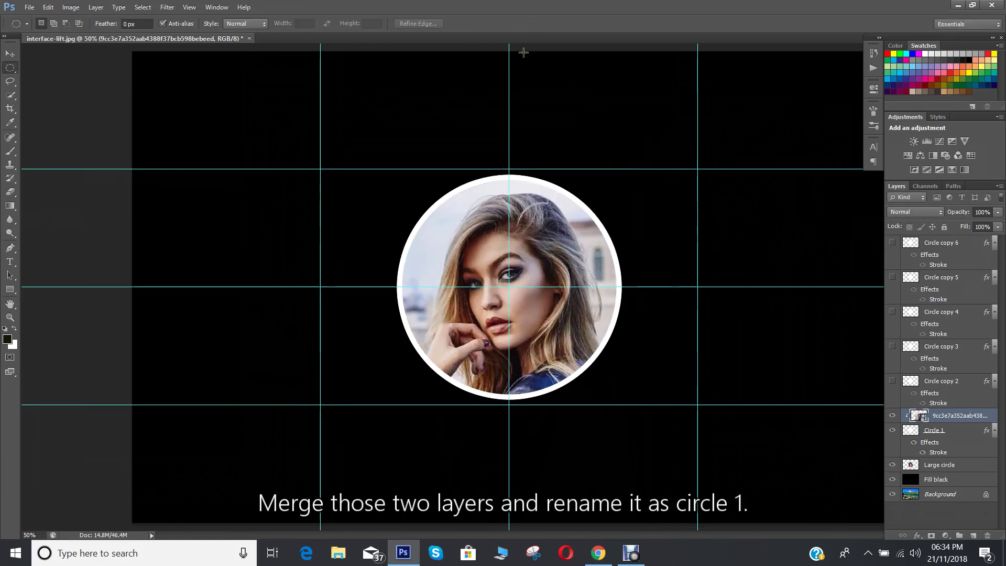
# Merge the portrait with Circle 1 and name the merged layer 'circle 1'
pyautogui.keyDown('shift'); pyautogui.click(938, 430); pyautogui.keyUp('shift')
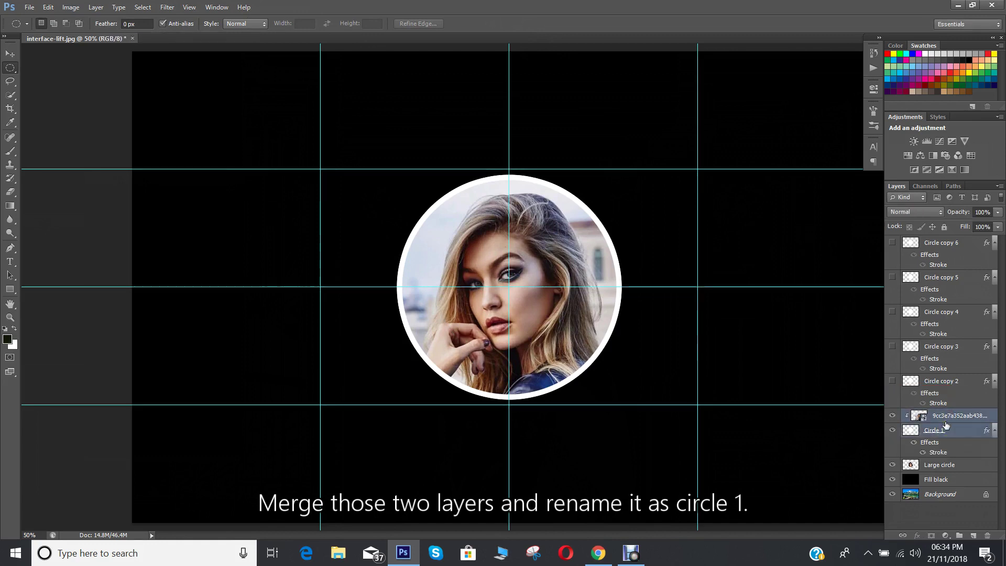
pyautogui.hotkey('ctrl', 'e')
pyautogui.doubleClick(949, 417)
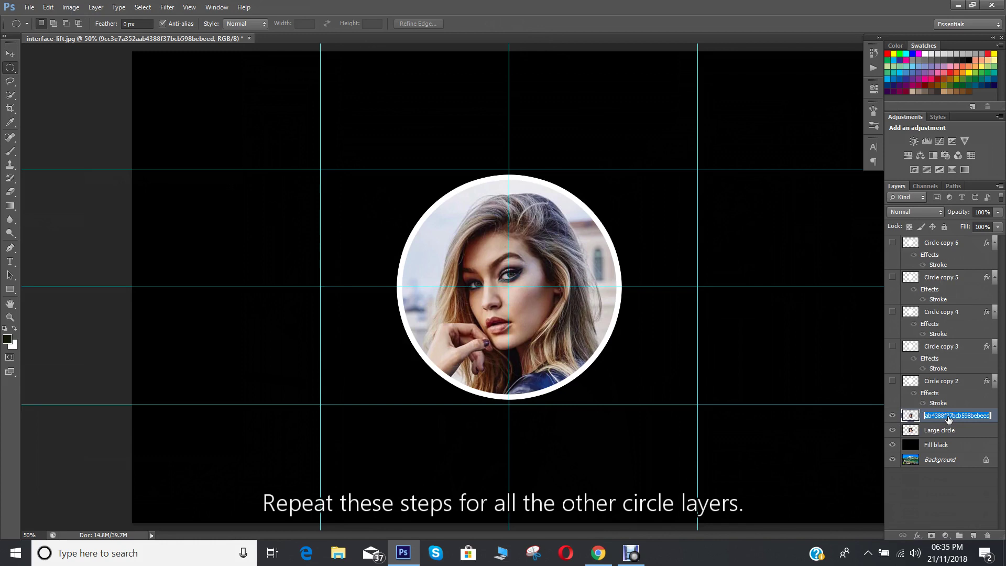
pyautogui.write('circle 1')
pyautogui.press('Return')
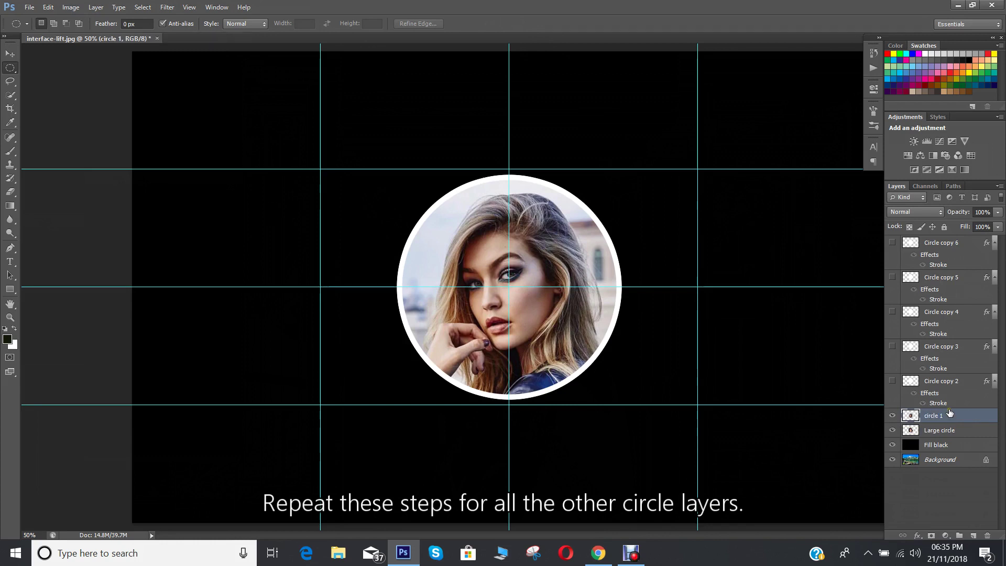
# Show Circle copy 2, place the dark-haired woman's photo and clip it into the circle
pyautogui.click(943, 381)
pyautogui.click(892, 381)
pyautogui.click(30, 7)
pyautogui.click(36, 218)
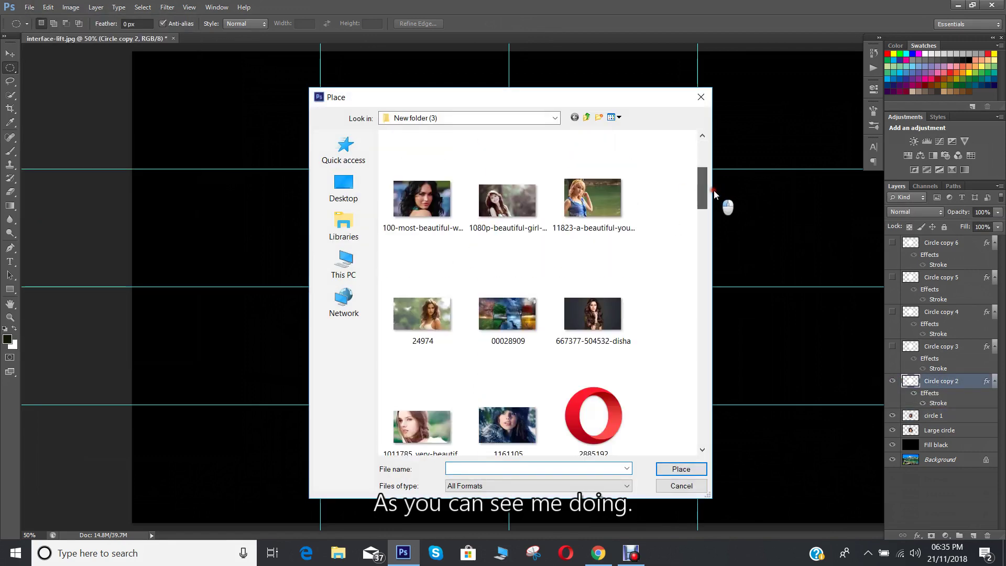
pyautogui.doubleClick(422, 199)
pyautogui.click(538, 24)
pyautogui.click(95, 7)
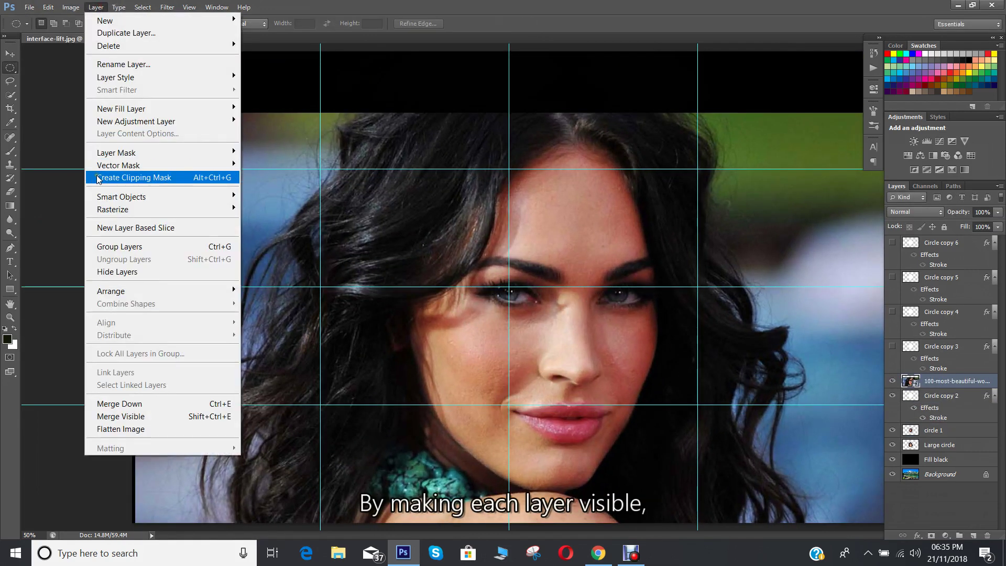
pyautogui.click(97, 178)
# Shrink the photo to fit, merge it with its circle and rename the layer 'Circle 2'
pyautogui.hotkey('ctrl', 't')
pyautogui.moveTo(862, 522); pyautogui.dragTo(691, 440)
pyautogui.click(526, 24)
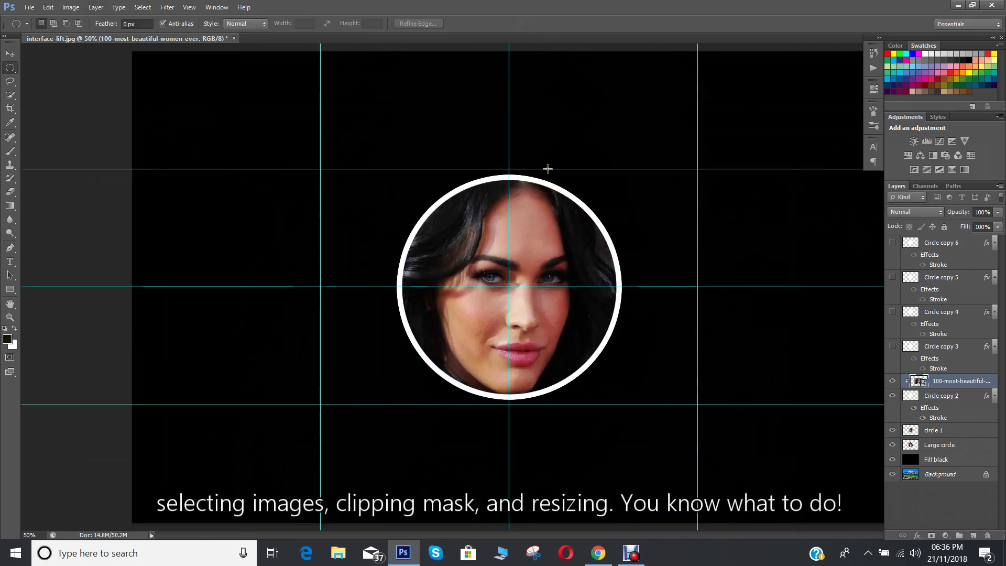
pyautogui.keyDown('shift'); pyautogui.click(945, 399); pyautogui.keyUp('shift')
pyautogui.hotkey('ctrl', 'e')
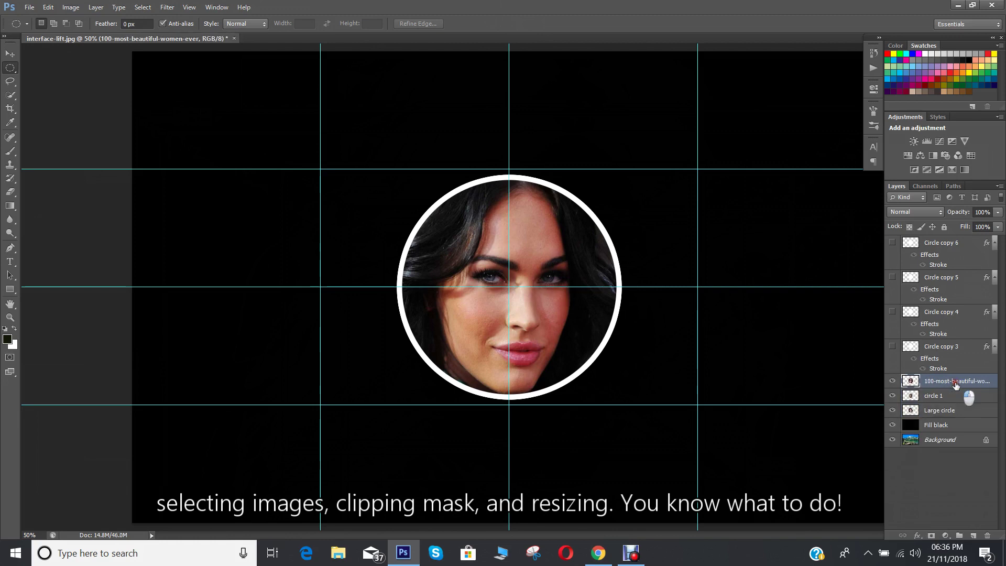
pyautogui.doubleClick(955, 382)
pyautogui.write('Circle 2')
pyautogui.press('Return')
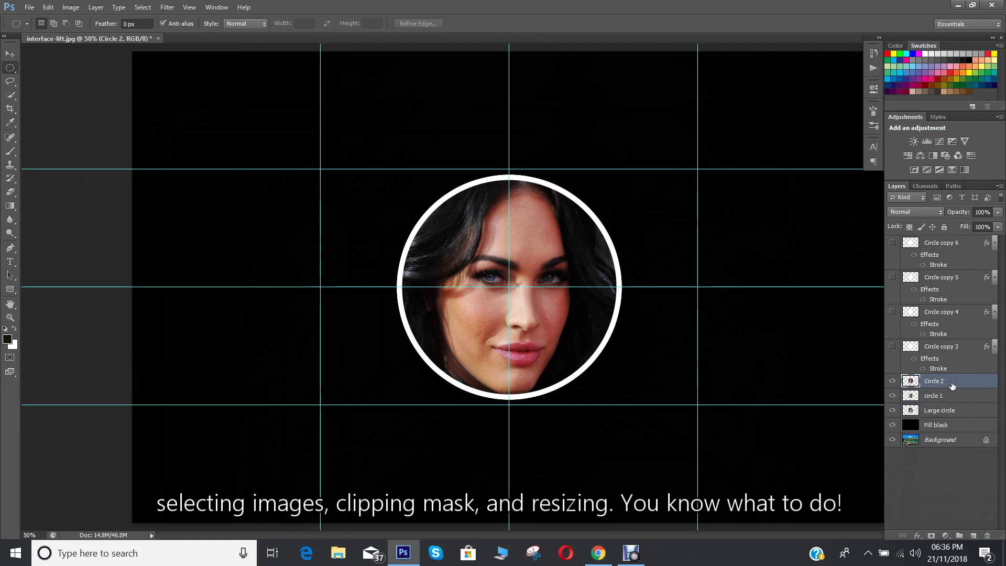
# Show Circle copy 3, place the 1161105 photo and clip it into the circle
pyautogui.click(892, 347)
pyautogui.click(928, 348)
pyautogui.click(46, 7)
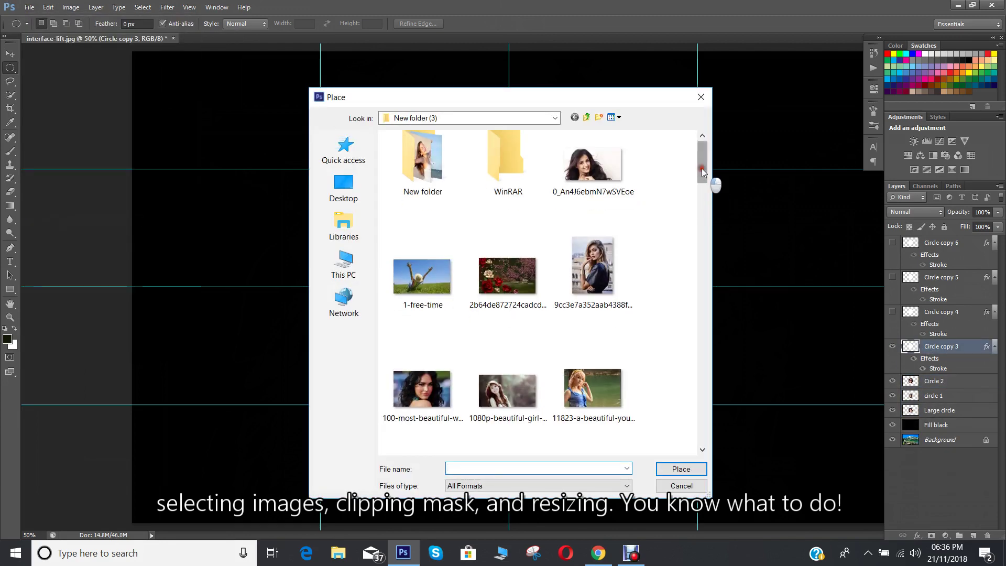
pyautogui.moveTo(702, 168); pyautogui.dragTo(702, 231)
pyautogui.doubleClick(486, 237)
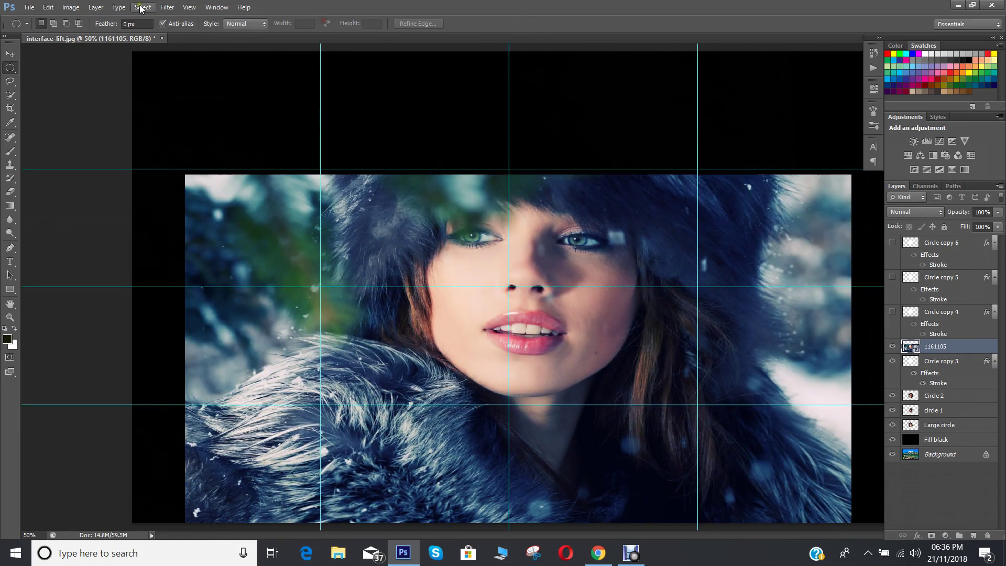
pyautogui.click(96, 7)
pyautogui.click(143, 181)
# Scale the photo so the face fits, merge with the circle and rename it 'Circle 3'
pyautogui.hotkey('ctrl', 't')
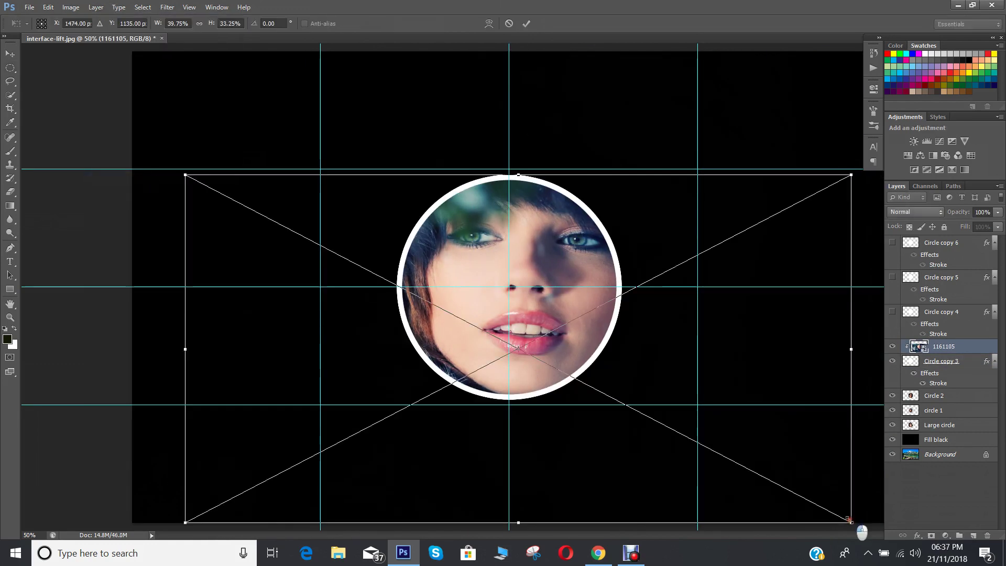
pyautogui.moveTo(180, 173); pyautogui.dragTo(259, 181)
pyautogui.click(535, 25)
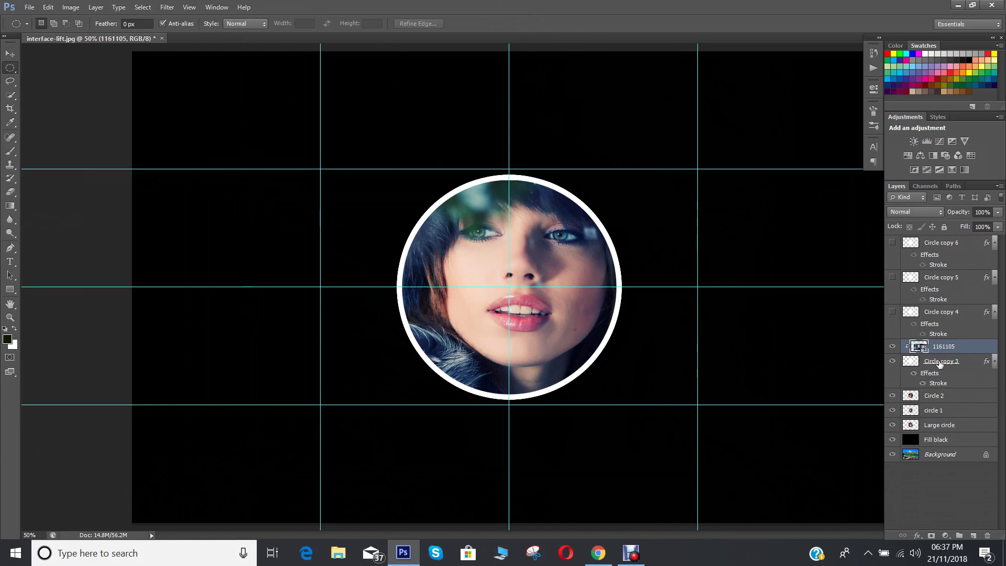
pyautogui.keyDown('shift'); pyautogui.click(940, 364); pyautogui.keyUp('shift')
pyautogui.hotkey('ctrl', 'e')
pyautogui.doubleClick(940, 346)
pyautogui.write('Circle 3')
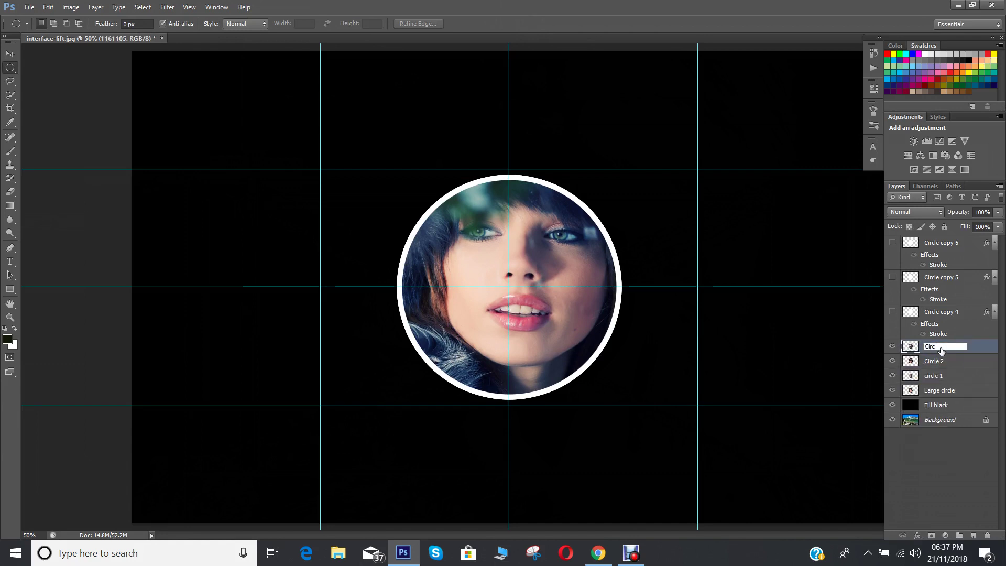
pyautogui.press('Return')
pyautogui.click(941, 318)
pyautogui.click(892, 311)
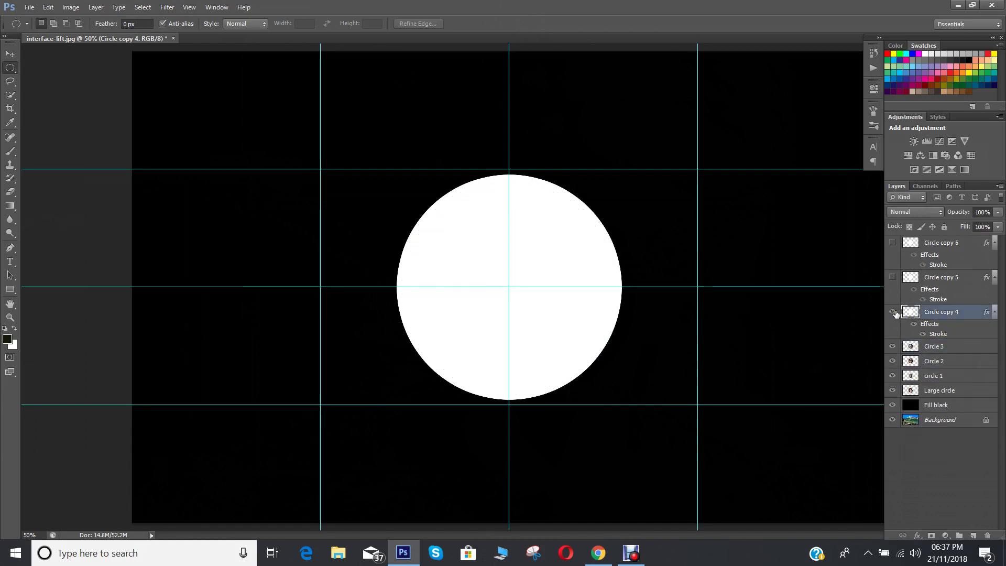
pyautogui.click(30, 8)
pyautogui.click(53, 218)
pyautogui.doubleClick(593, 205)
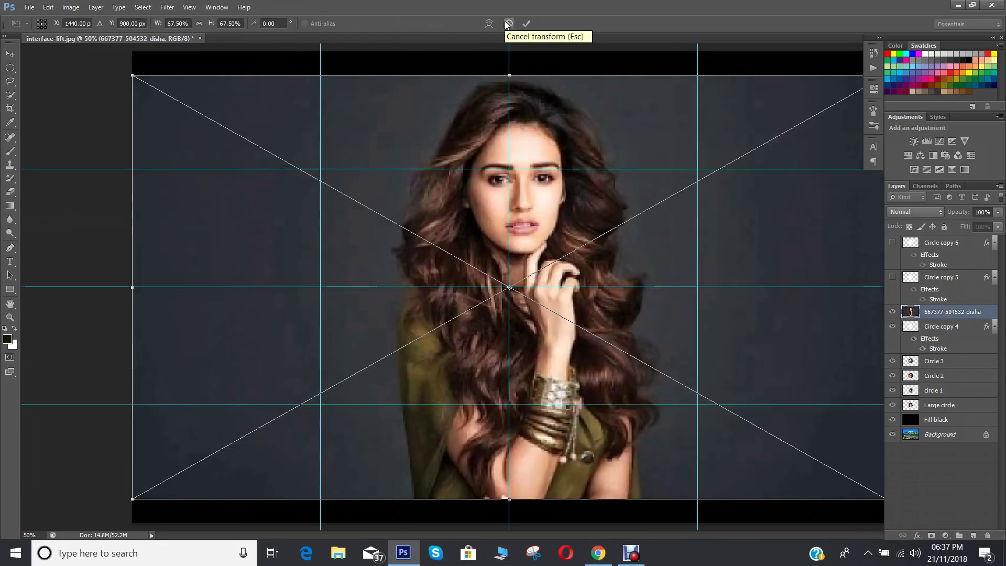
pyautogui.click(96, 8)
pyautogui.click(121, 174)
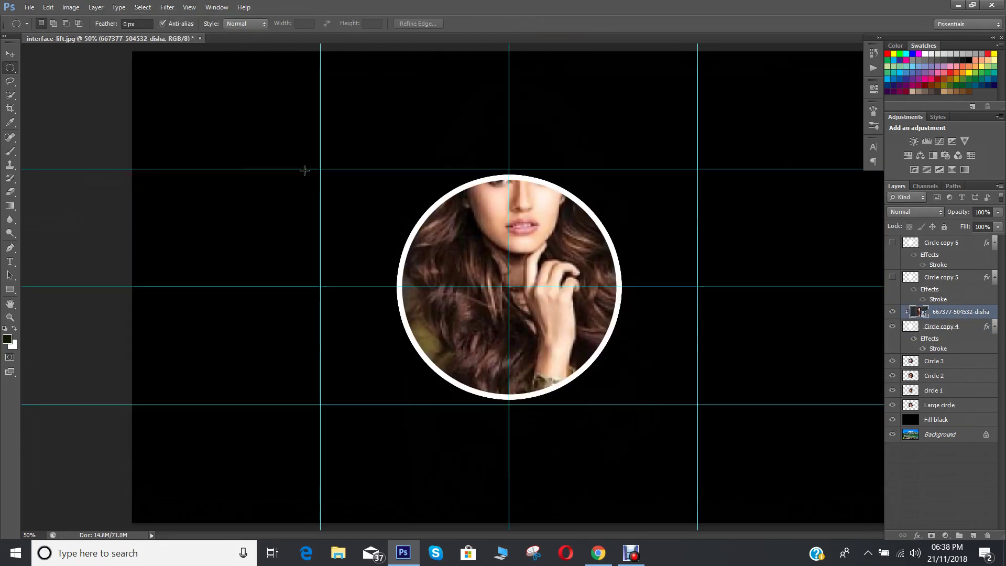
# Scale the disha photo to fill the circle, merge them and rename the layer 'Circle 4'
pyautogui.moveTo(132, 75); pyautogui.dragTo(168, 162)
pyautogui.press('Return')
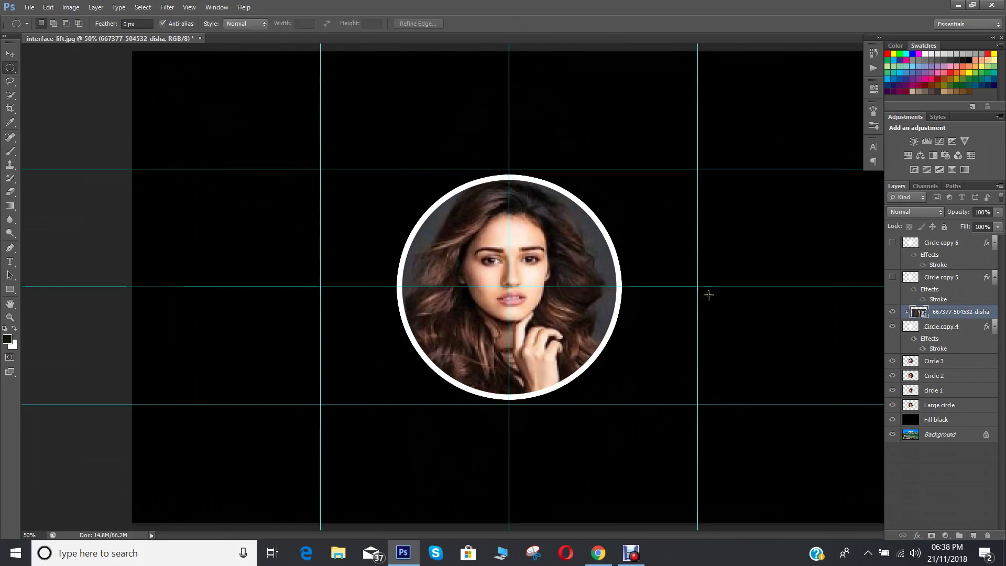
pyautogui.keyDown('shift'); pyautogui.click(949, 327); pyautogui.keyUp('shift')
pyautogui.hotkey('ctrl', 'e')
pyautogui.doubleClick(953, 312)
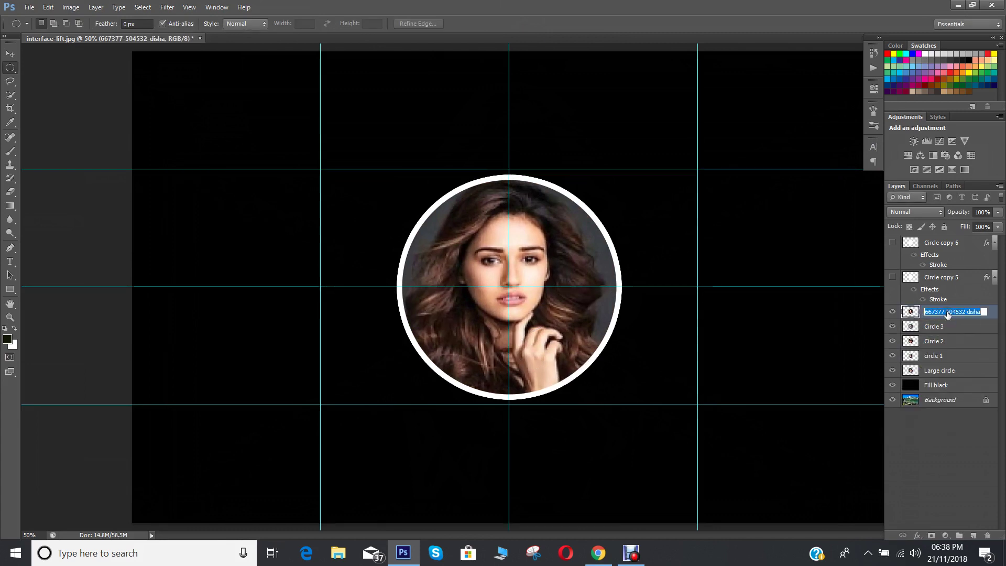
pyautogui.write('Circle 4')
pyautogui.press('Return')
# Show Circle copy 5, place the bride-beauty-shot photo and clip it into the circle
pyautogui.click(943, 277)
pyautogui.click(892, 277)
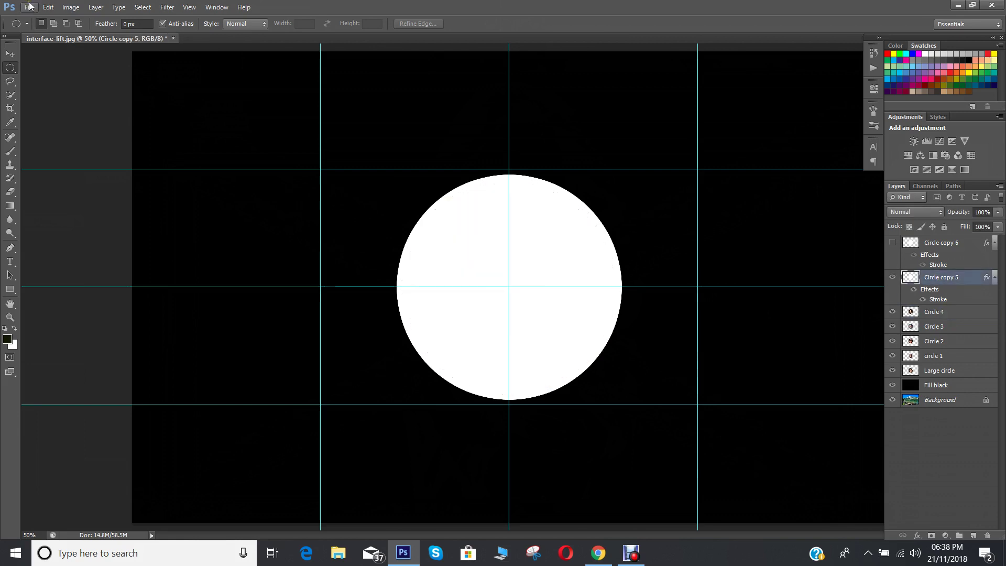
pyautogui.click(30, 8)
pyautogui.click(47, 198)
pyautogui.moveTo(702, 162); pyautogui.dragTo(716, 285)
pyautogui.doubleClick(427, 157)
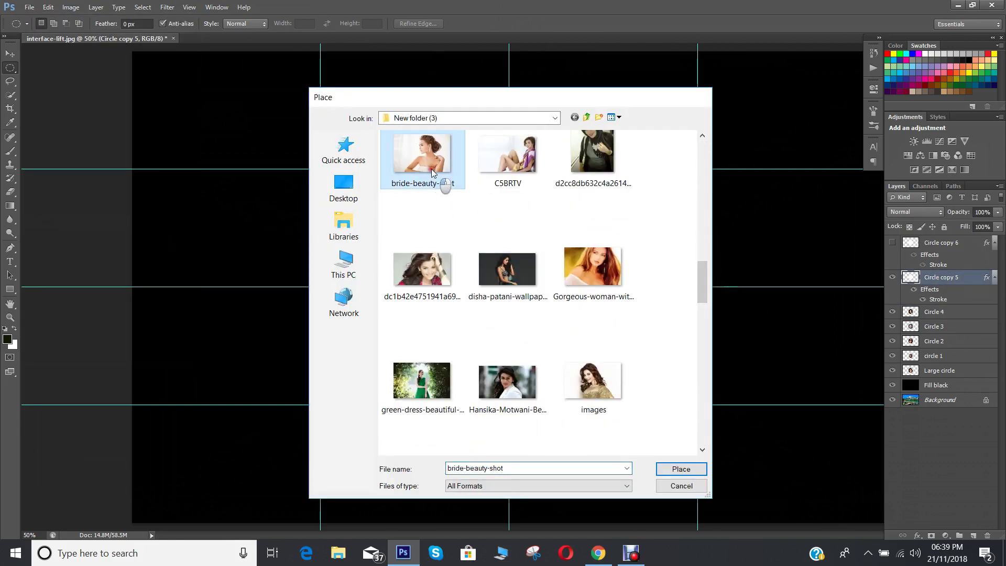
pyautogui.click(526, 23)
pyautogui.click(96, 7)
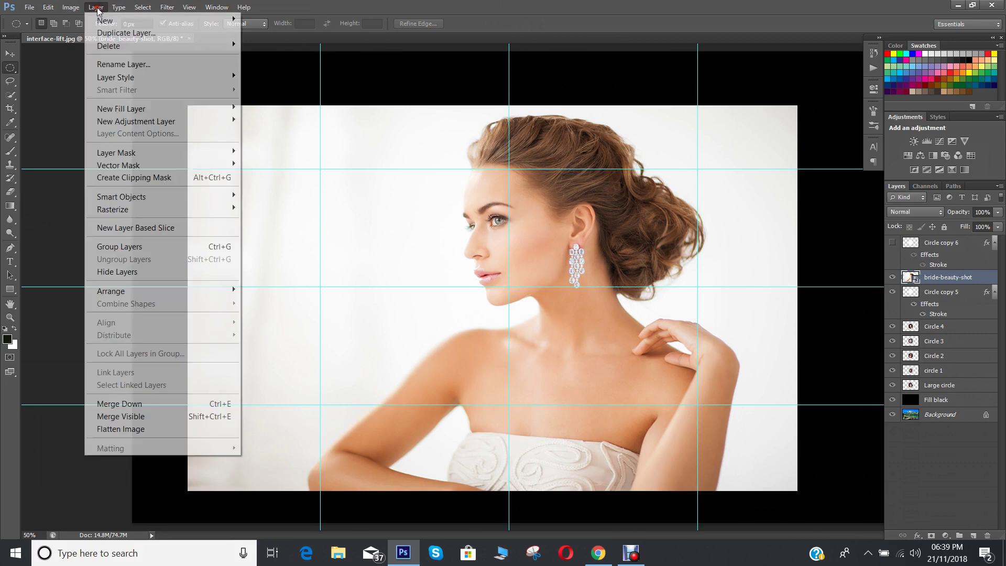
pyautogui.click(146, 175)
# Scale the bride photo down, merge it with its circle and rename the layer 'Layer 5'
pyautogui.hotkey('ctrl', 't')
pyautogui.moveTo(804, 112); pyautogui.dragTo(796, 166)
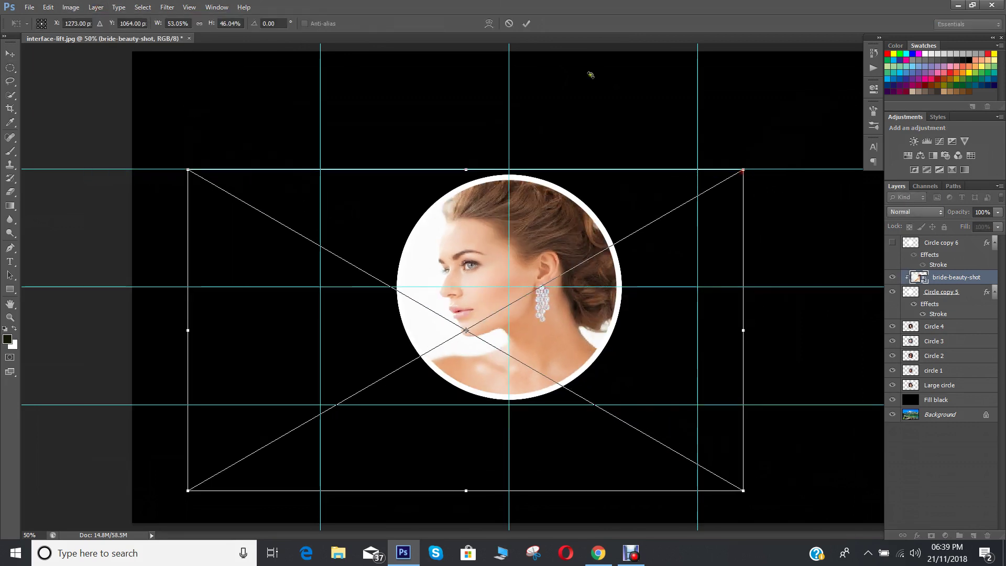
pyautogui.press('Return')
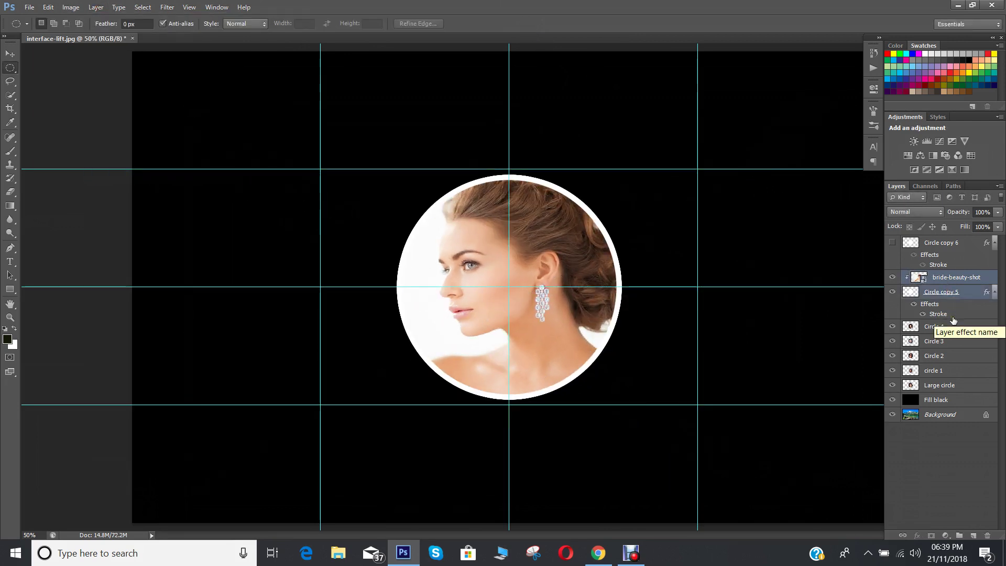
pyautogui.hotkey('ctrl', 'e')
pyautogui.doubleClick(953, 277)
pyautogui.write('Layer 5')
pyautogui.press('Return')
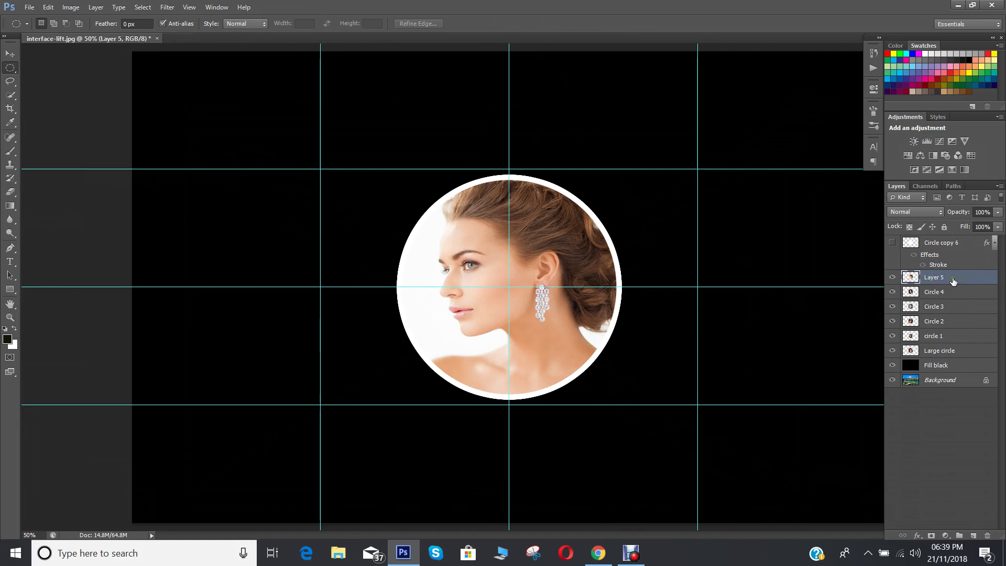
# Show Circle copy 6, place a portrait photo and clip it into the circle
pyautogui.click(943, 242)
pyautogui.click(892, 242)
pyautogui.click(29, 8)
pyautogui.click(47, 209)
pyautogui.moveTo(704, 152); pyautogui.dragTo(719, 273)
pyautogui.doubleClick(441, 288)
pyautogui.moveTo(132, 74); pyautogui.dragTo(209, 119)
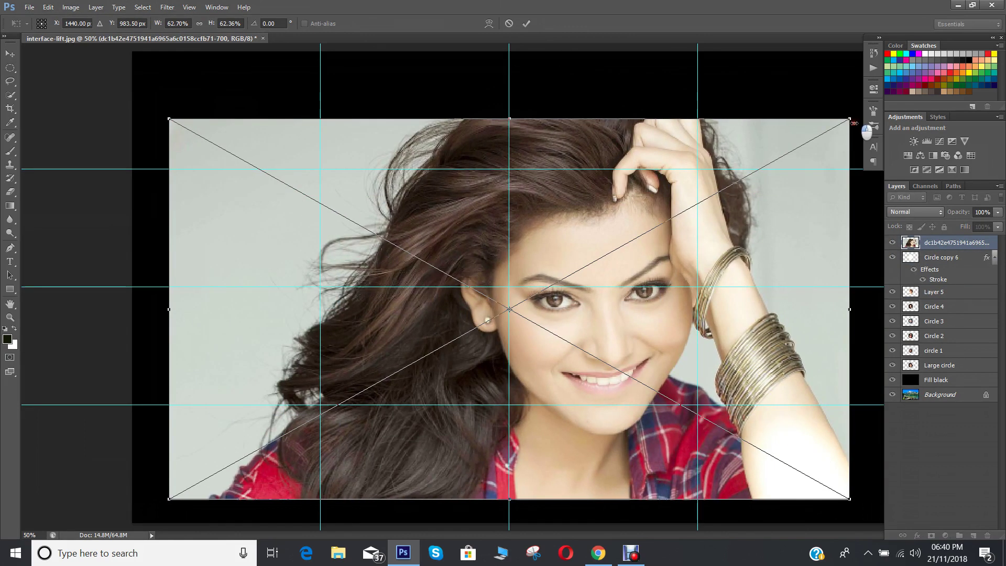
pyautogui.click(526, 24)
pyautogui.click(96, 7)
pyautogui.click(137, 177)
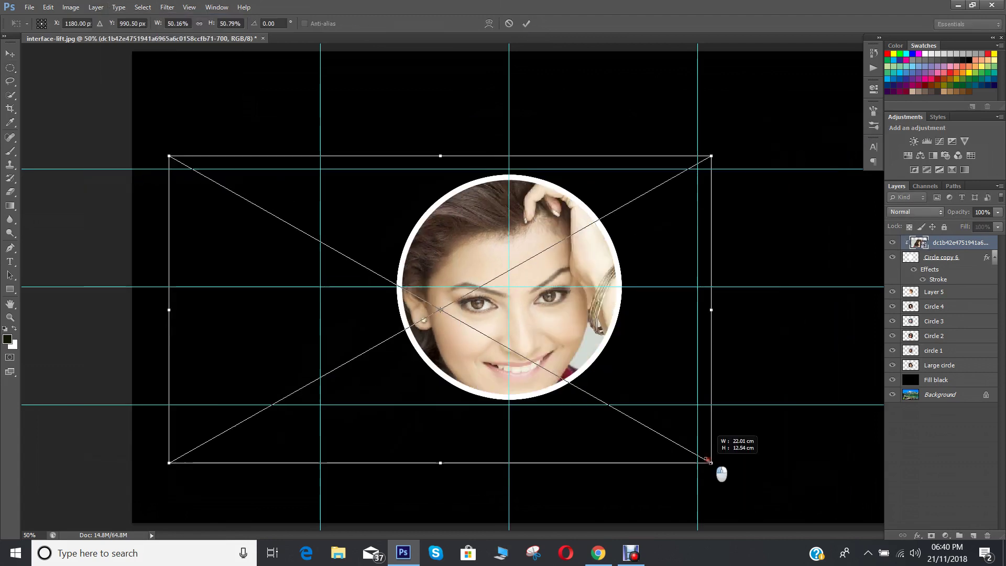
# Scale the portrait to fit, merge it with its circle and rename the layer 'circle 6'
pyautogui.moveTo(169, 157); pyautogui.dragTo(253, 195)
pyautogui.doubleClick(516, 303)
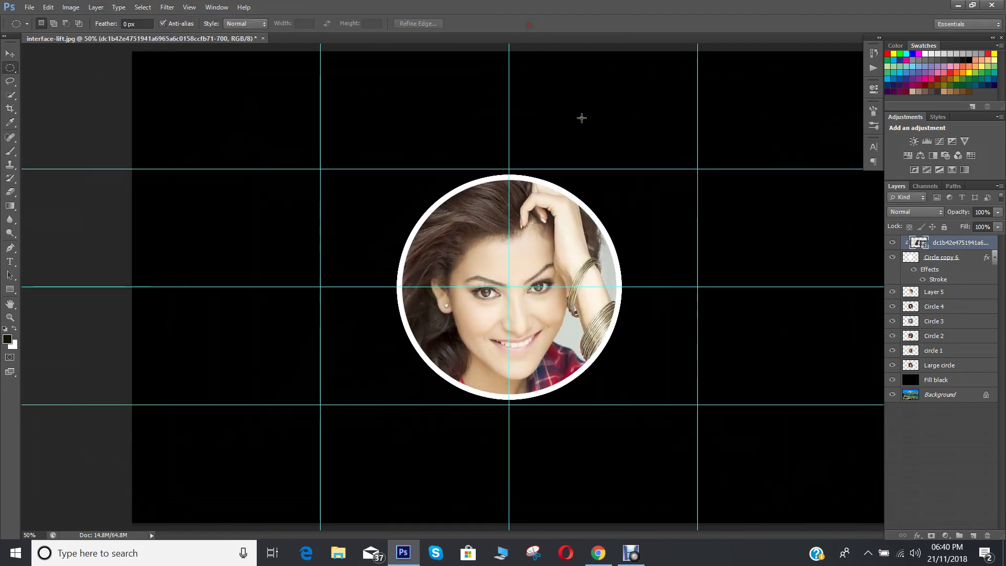
pyautogui.keyDown('shift'); pyautogui.click(949, 257); pyautogui.keyUp('shift')
pyautogui.hotkey('ctrl', 'e')
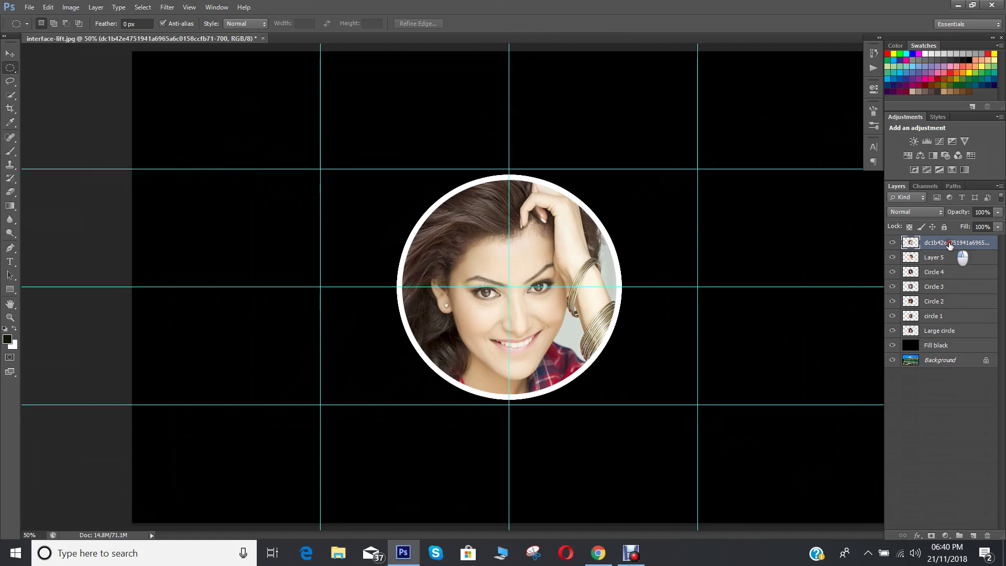
pyautogui.doubleClick(942, 243)
pyautogui.write('circle 6')
pyautogui.press('Return')
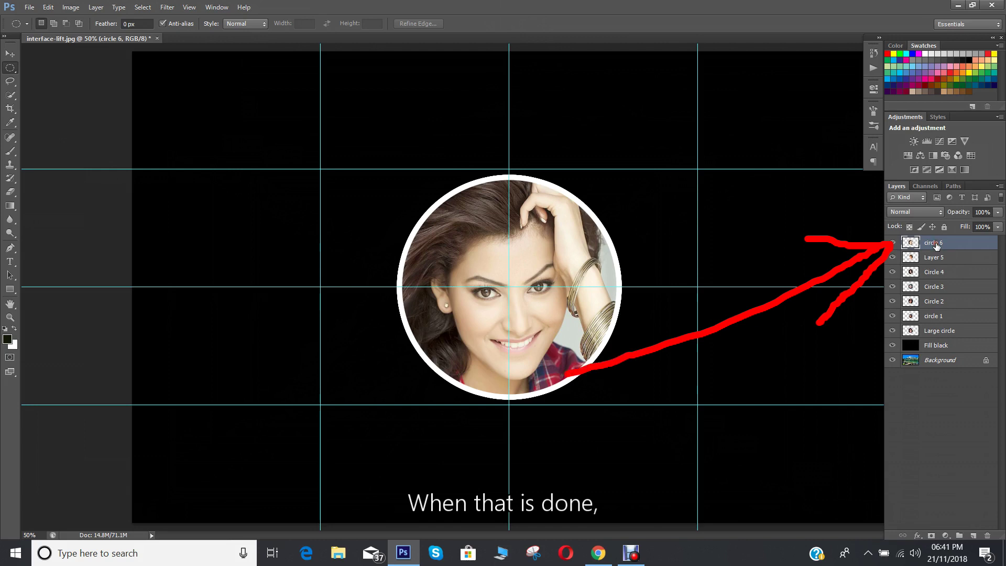
# Select circle 1–6 and scale them together to about 52% (4.76 cm) inside the large circle
pyautogui.keyDown('shift'); pyautogui.click(932, 316); pyautogui.keyUp('shift')
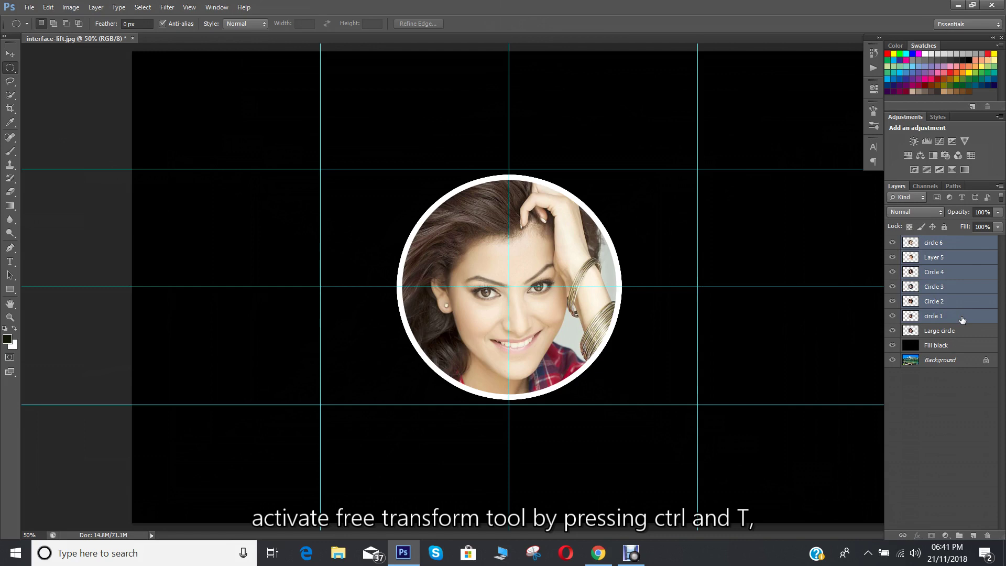
pyautogui.hotkey('ctrl', 't')
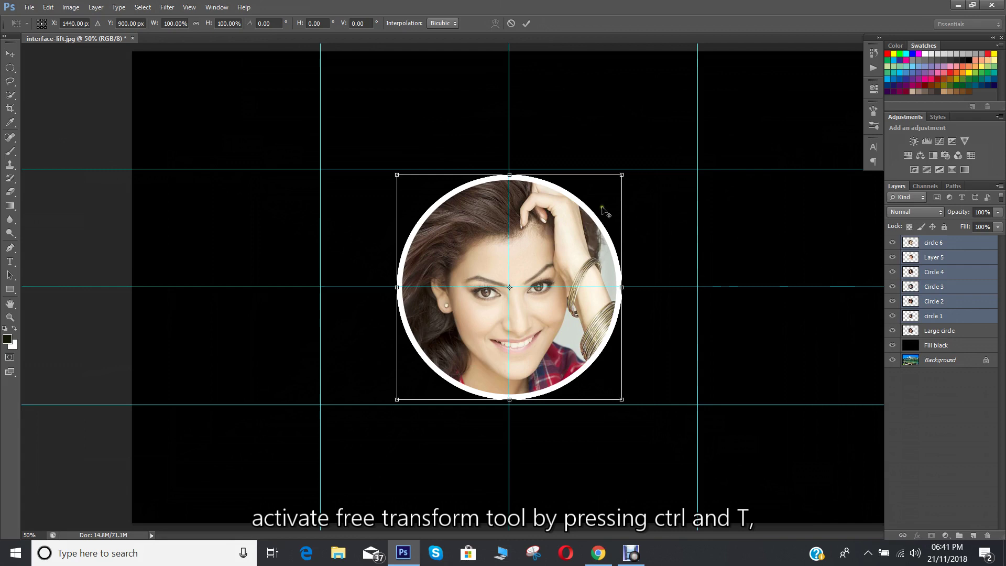
pyautogui.moveTo(622, 175); pyautogui.dragTo(570, 230)
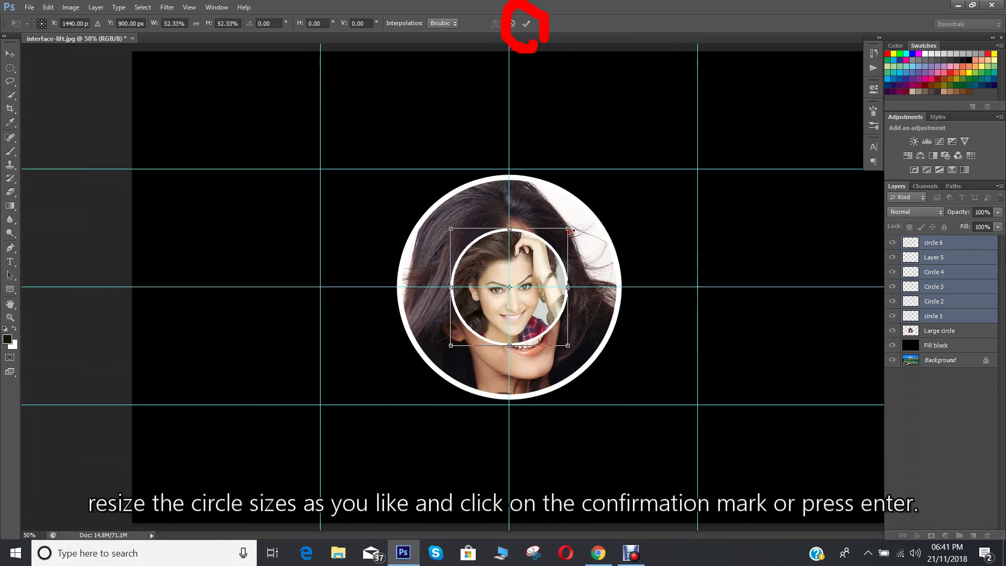
pyautogui.click(526, 26)
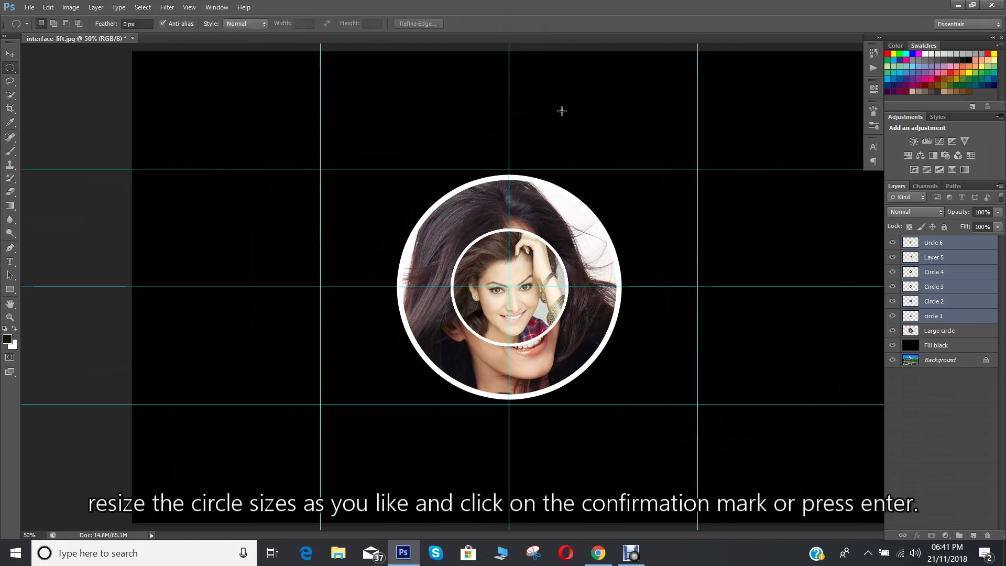
pyautogui.click(951, 246)
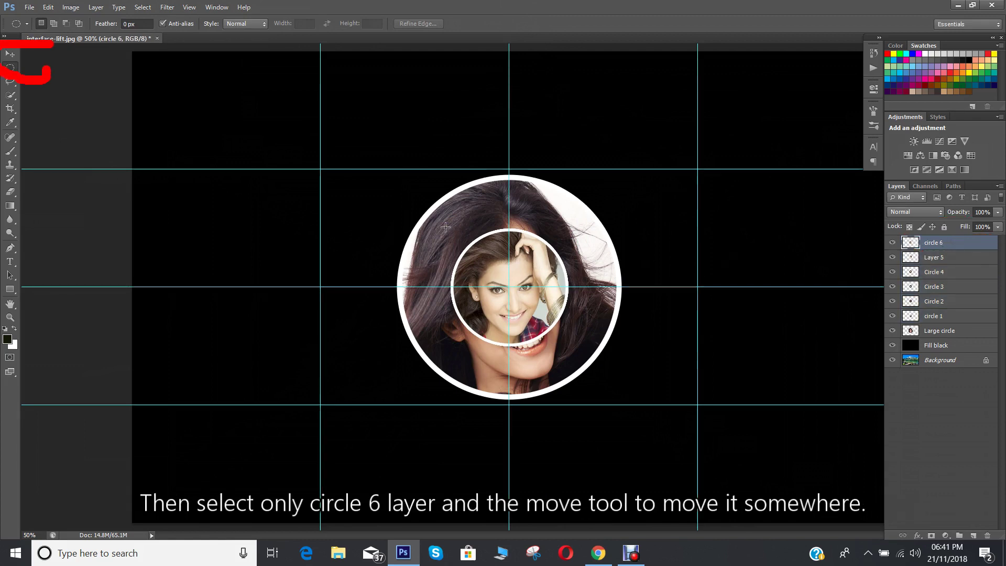
# Move circle 6 above the large circle, Layer 5 to the upper right, Circle 4 to the right
pyautogui.click(10, 55)
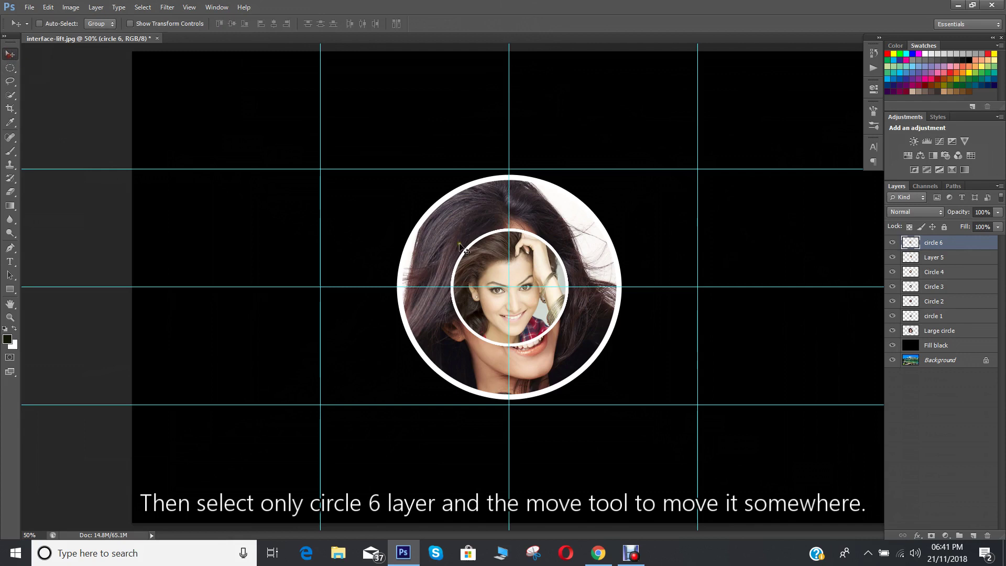
pyautogui.moveTo(542, 274); pyautogui.dragTo(518, 100)
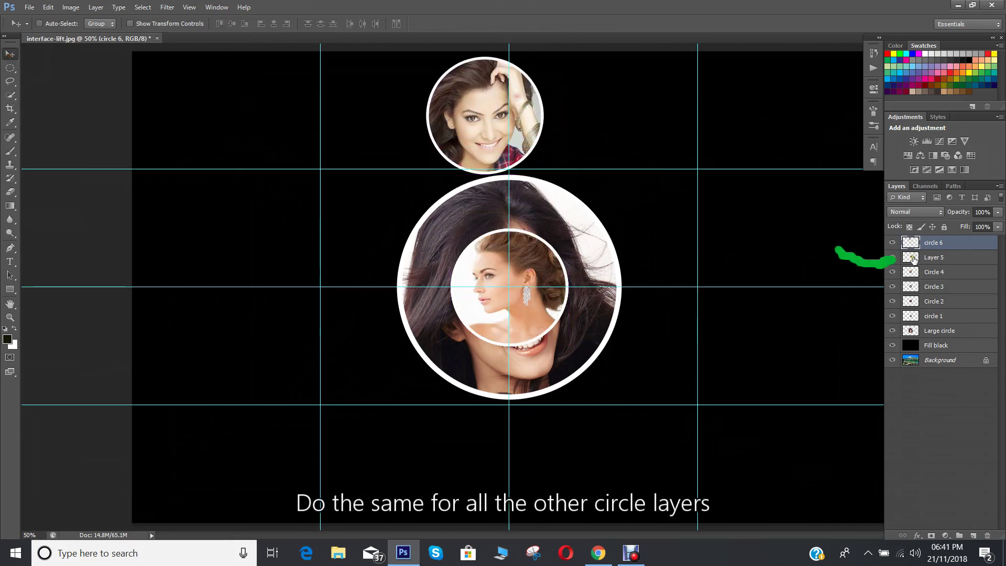
pyautogui.click(933, 257)
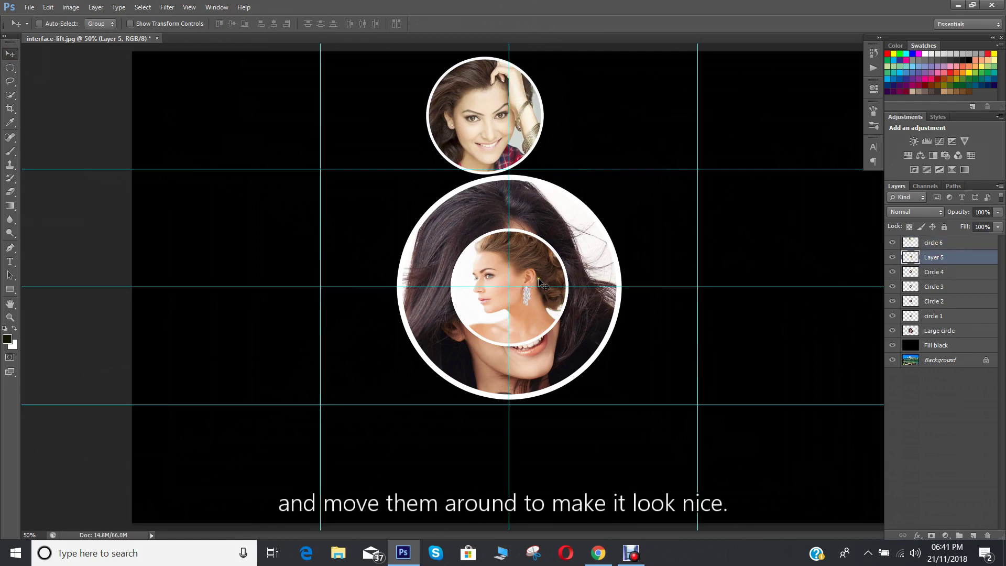
pyautogui.moveTo(540, 278)
pyautogui.mouseDown()
pyautogui.moveTo(610, 132)
pyautogui.moveTo(637, 122)
pyautogui.moveTo(637, 133)
pyautogui.mouseUp()
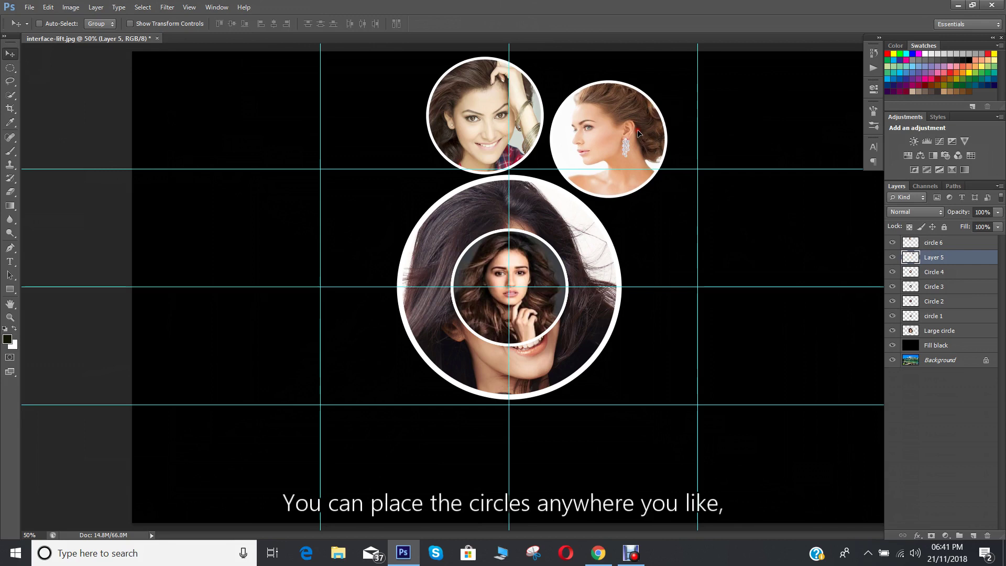
pyautogui.click(933, 272)
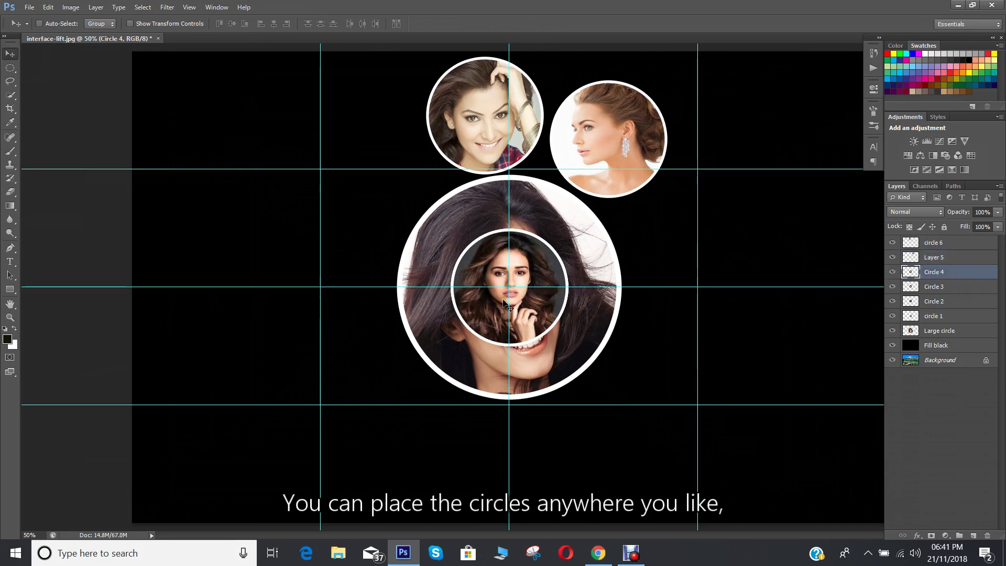
pyautogui.moveTo(502, 293)
pyautogui.mouseDown()
pyautogui.moveTo(655, 268)
pyautogui.moveTo(672, 248)
pyautogui.mouseUp()
# Move Circle 3 to the lower right, Circle 2 below, and circle 1 to the lower left
pyautogui.click(967, 290)
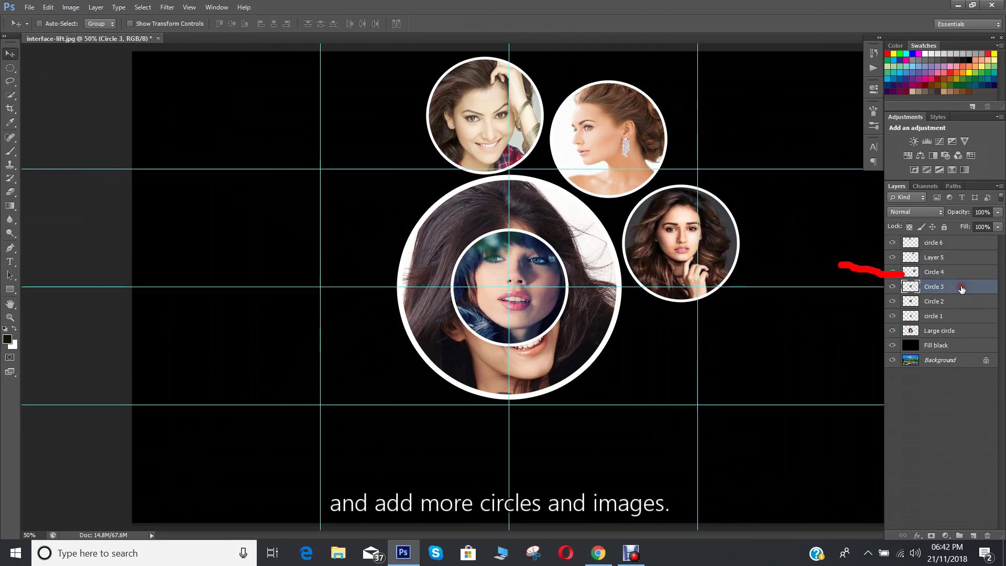
pyautogui.moveTo(519, 296); pyautogui.dragTo(693, 376)
pyautogui.click(941, 304)
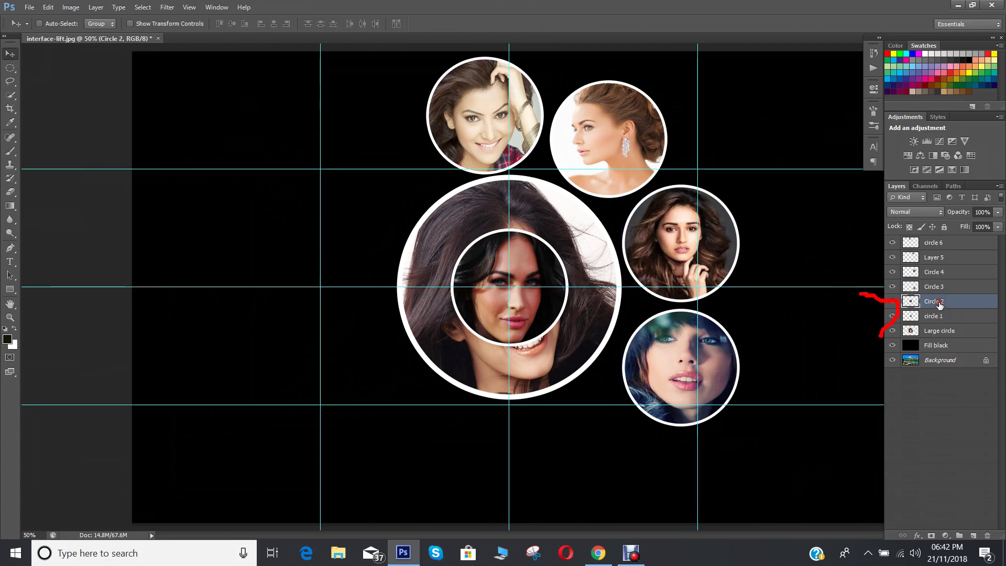
pyautogui.moveTo(532, 299)
pyautogui.mouseDown()
pyautogui.moveTo(520, 335)
pyautogui.moveTo(579, 451)
pyautogui.moveTo(593, 453)
pyautogui.mouseUp()
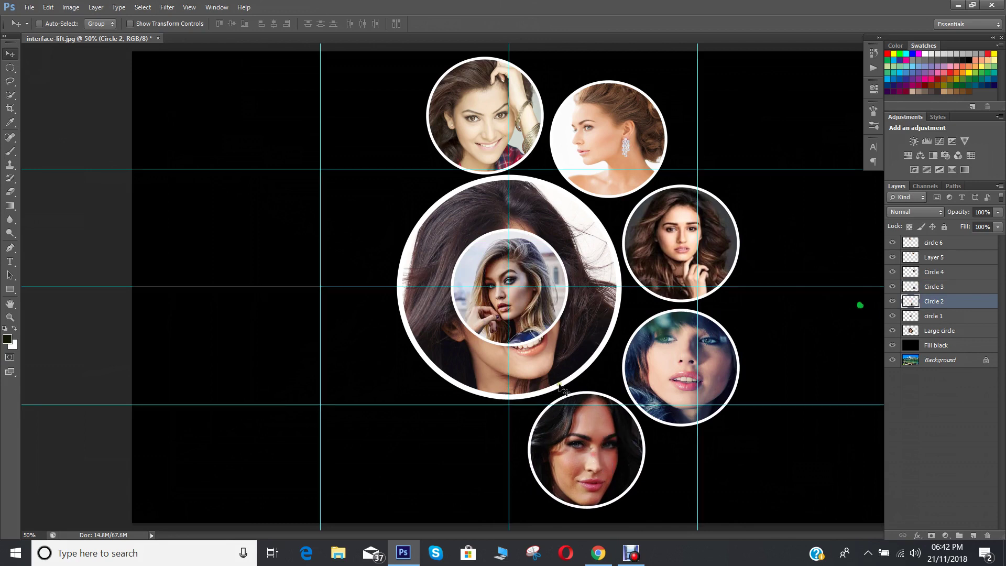
pyautogui.click(934, 316)
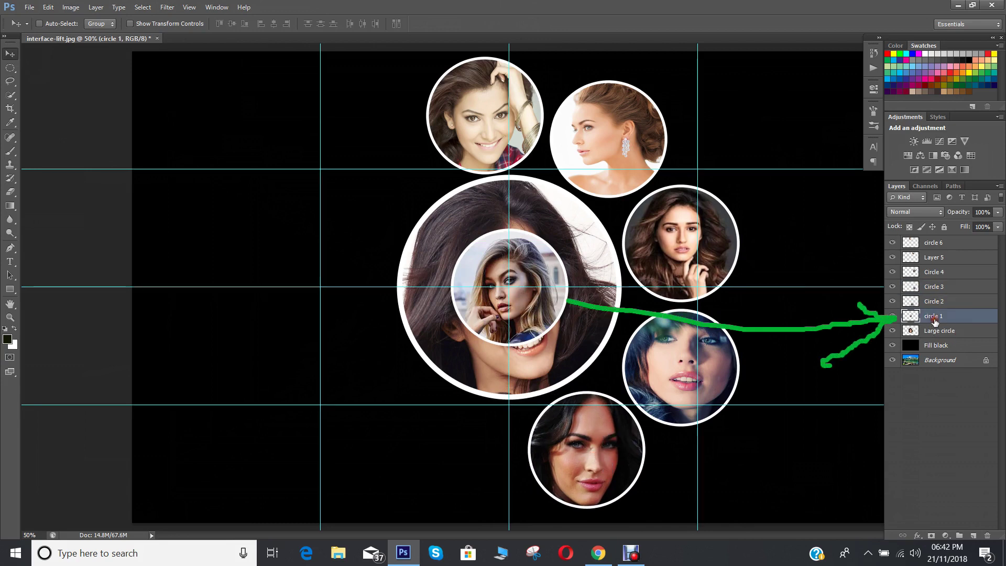
pyautogui.moveTo(532, 309); pyautogui.dragTo(486, 480)
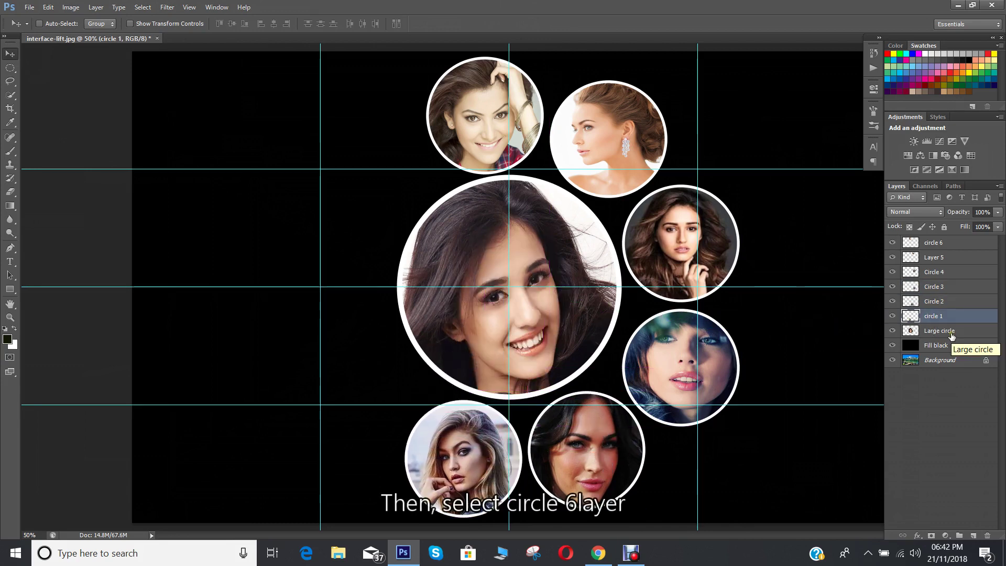
# Group the layers from circle 6 through Large circle into Group 1
pyautogui.click(932, 242)
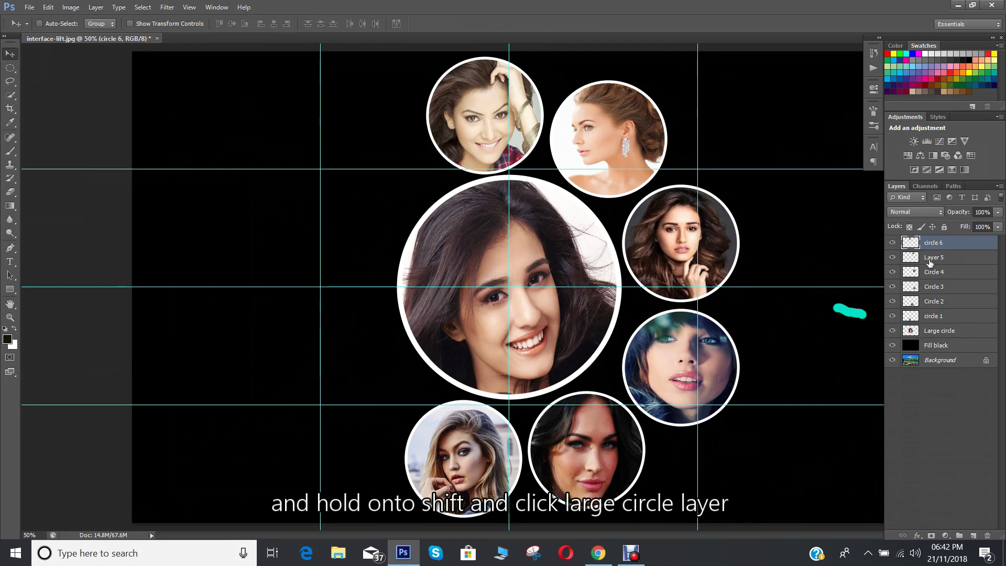
pyautogui.keyDown('shift'); pyautogui.click(940, 331); pyautogui.keyUp('shift')
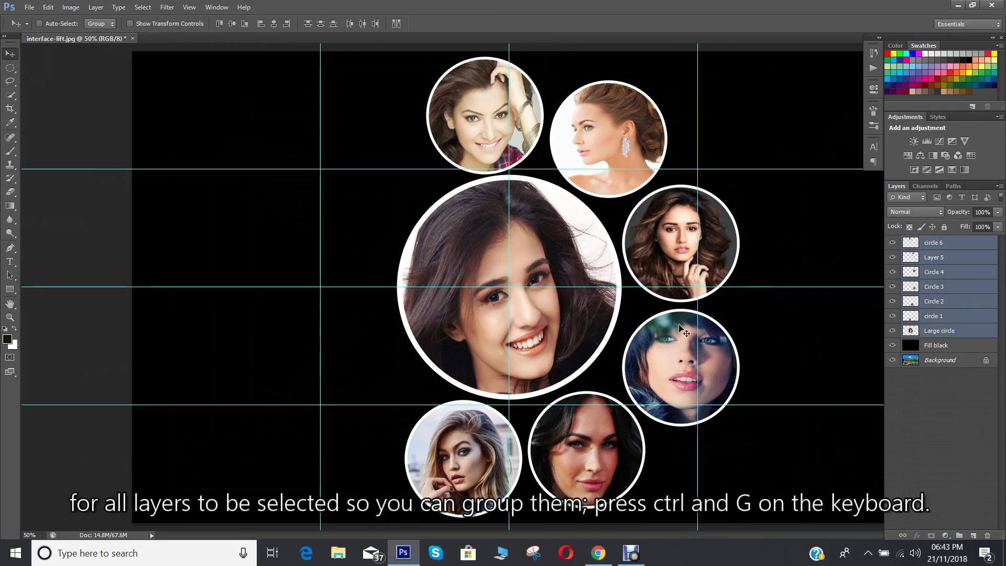
pyautogui.hotkey('ctrl', 'g')
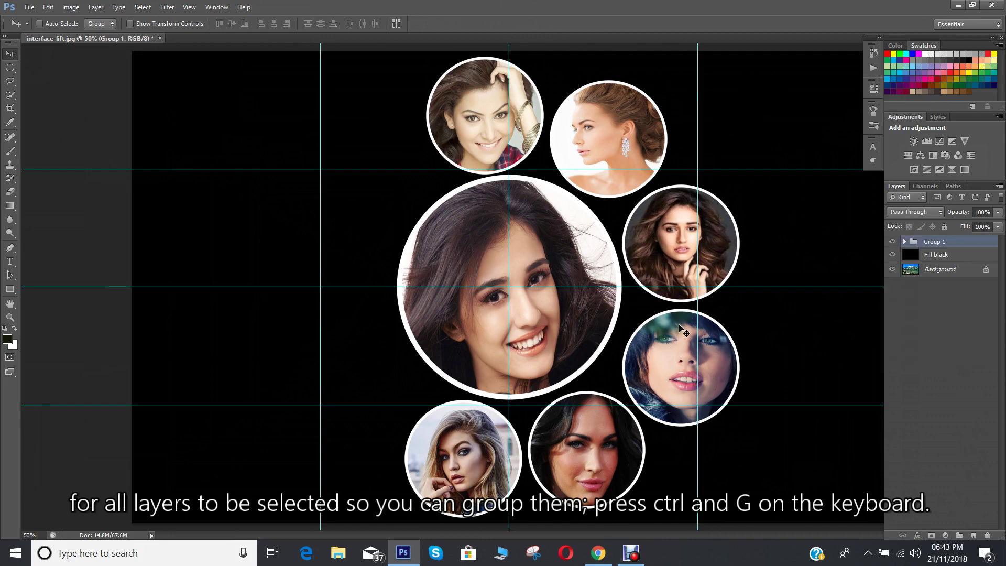
pyautogui.click(906, 241)
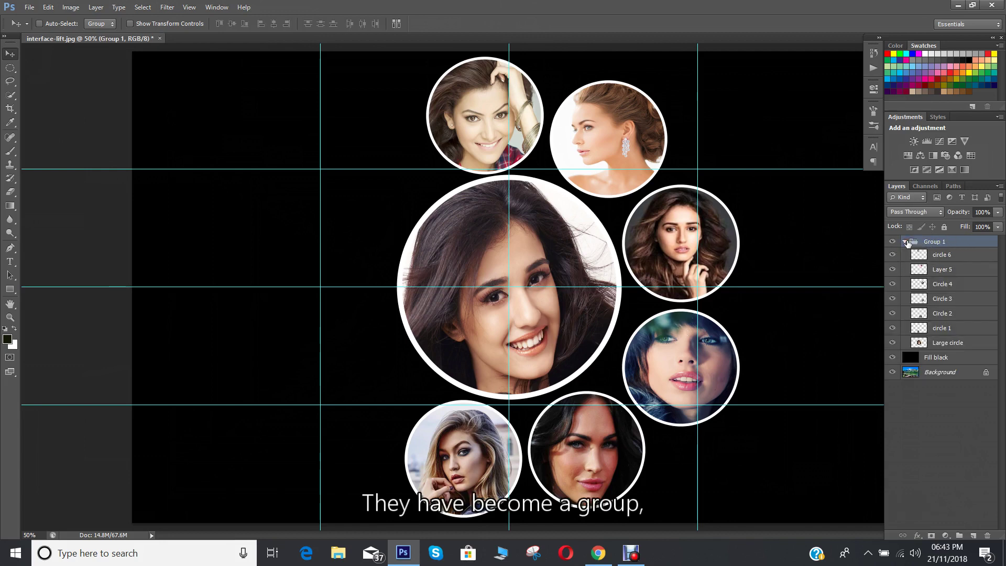
pyautogui.click(906, 242)
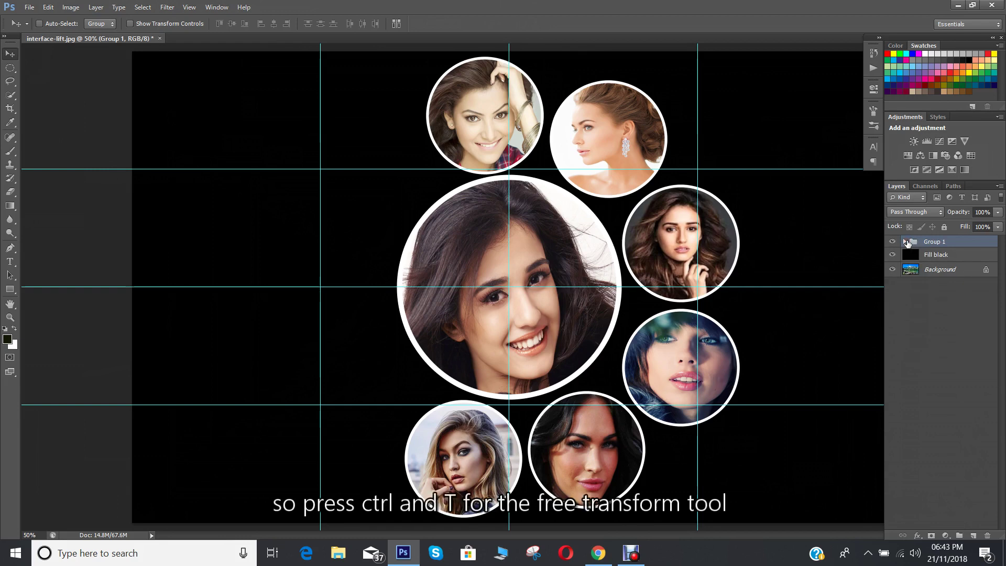
# Shrink Group 1 slightly and shift it toward the right of the canvas
pyautogui.hotkey('ctrl', 't')
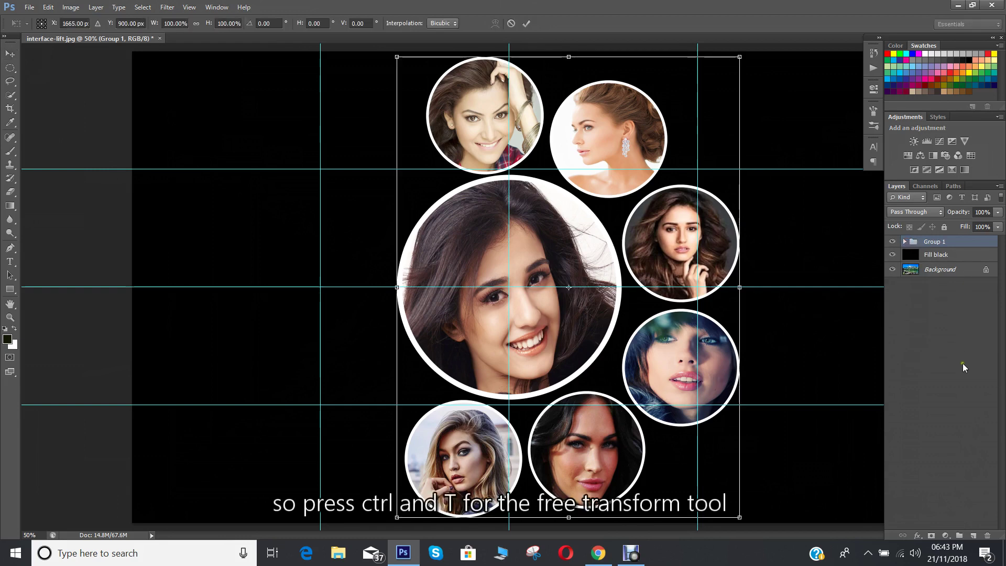
pyautogui.moveTo(741, 517); pyautogui.dragTo(732, 493)
pyautogui.moveTo(533, 252); pyautogui.dragTo(646, 257)
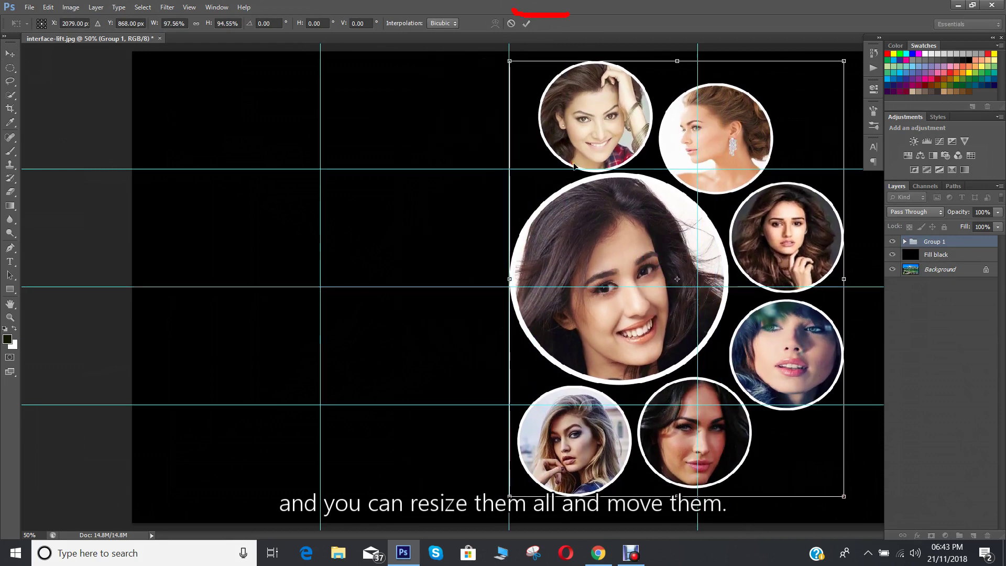
pyautogui.click(526, 23)
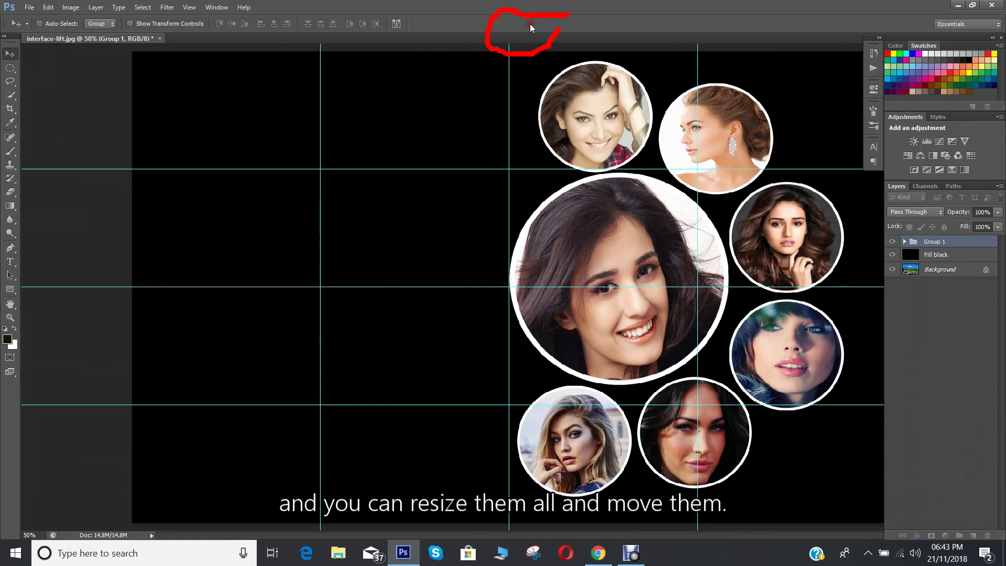
# Hide the guides on the canvas via View > Show
pyautogui.click(191, 8)
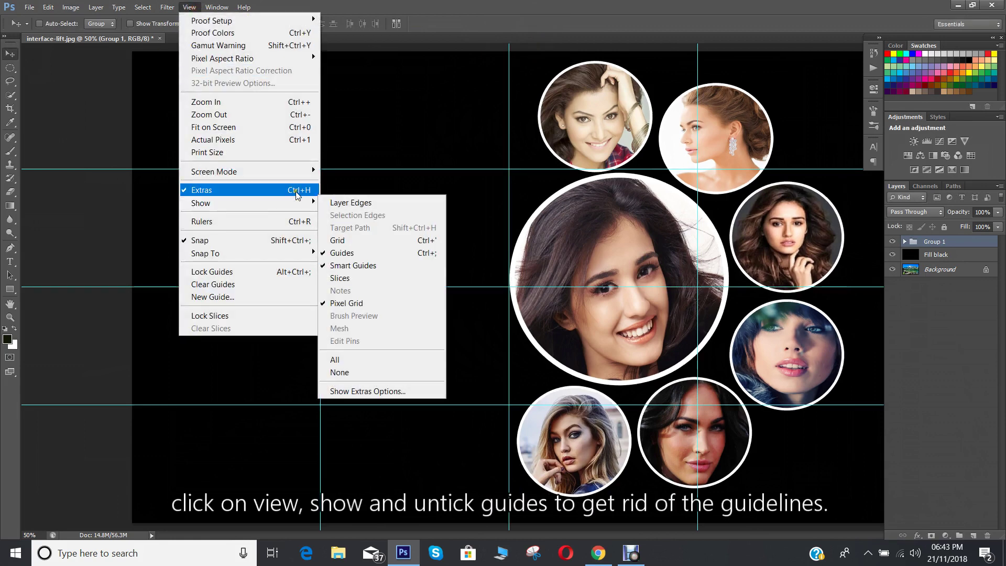
pyautogui.moveTo(300, 208)
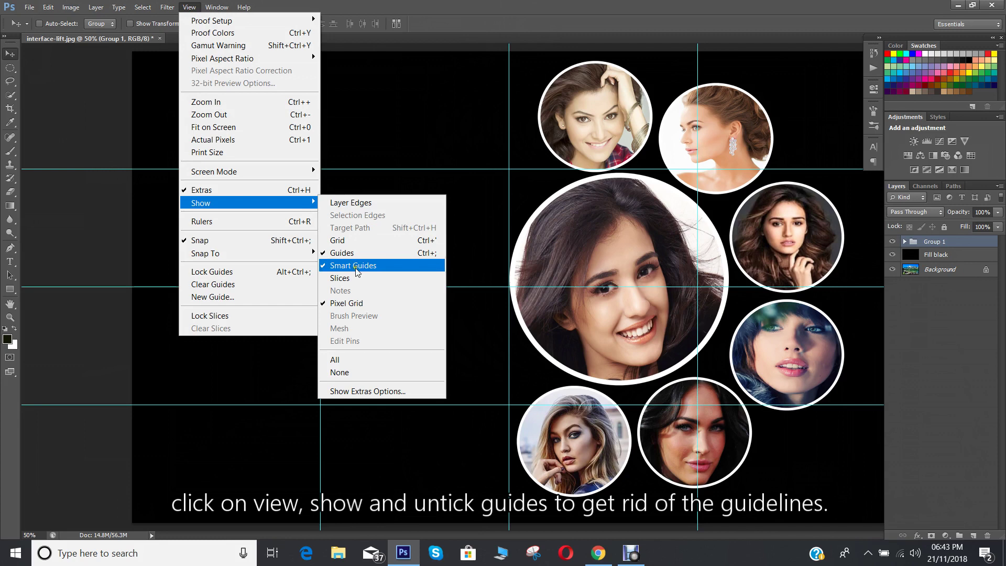
pyautogui.click(341, 254)
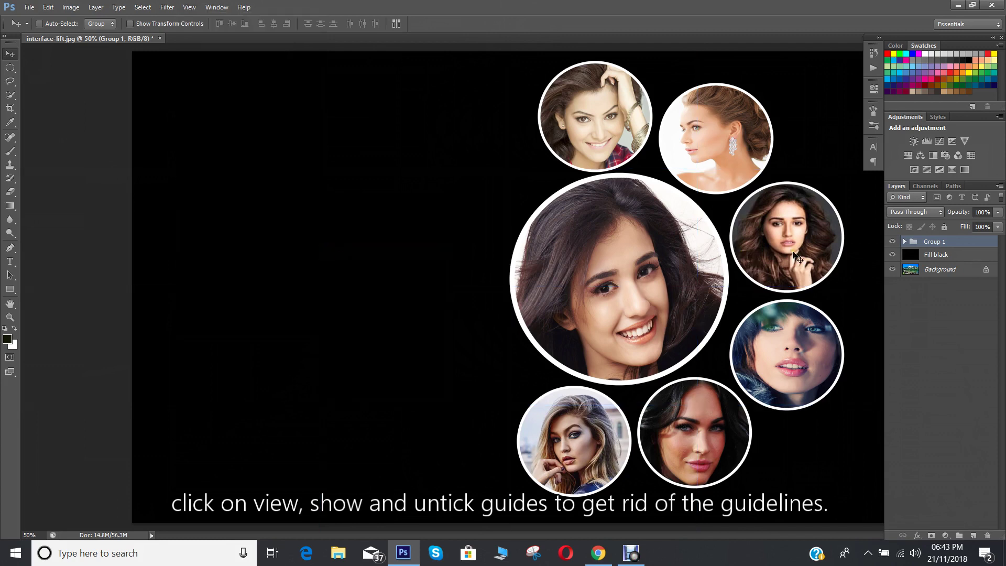
# Delete the Fill black layer to reveal the mountain-lake landscape
pyautogui.click(911, 258)
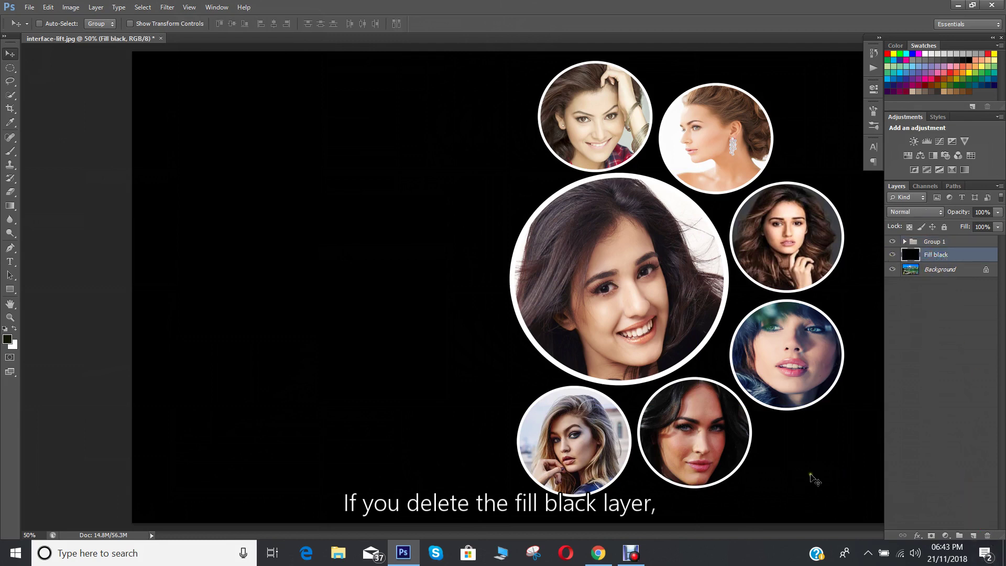
pyautogui.click(989, 535)
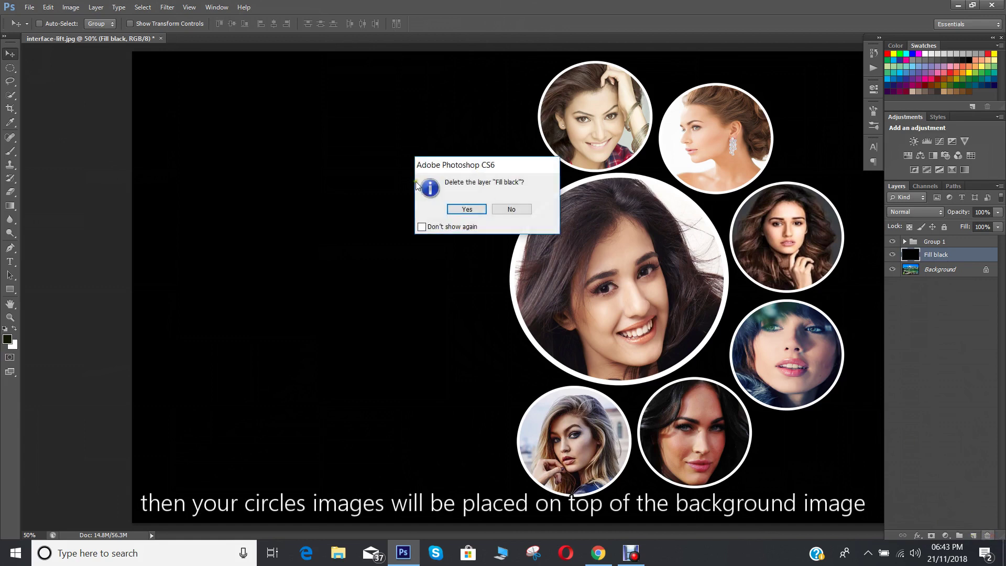
pyautogui.click(467, 209)
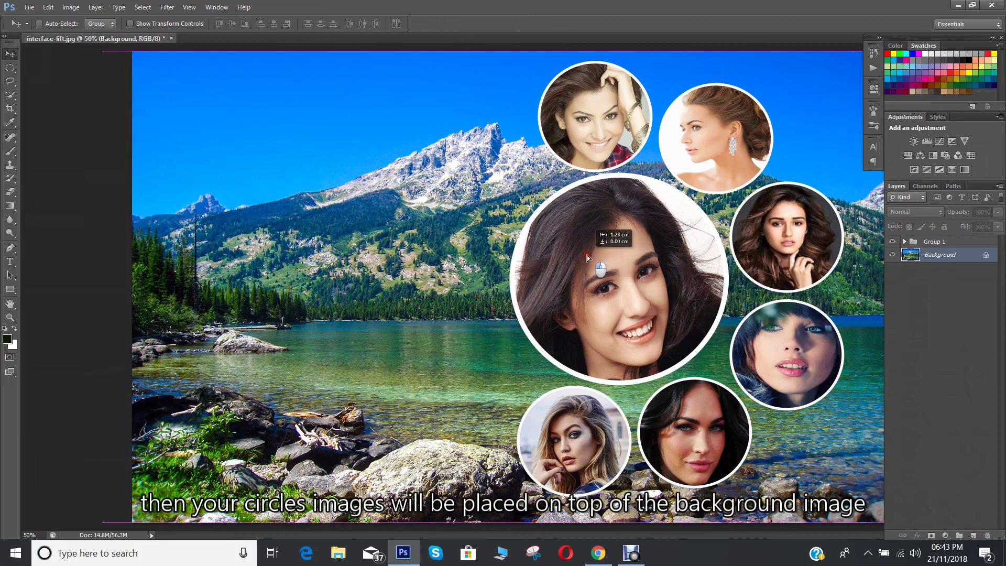
# Select Group 1 and drag the circle cluster slightly left over the landscape
pyautogui.click(934, 242)
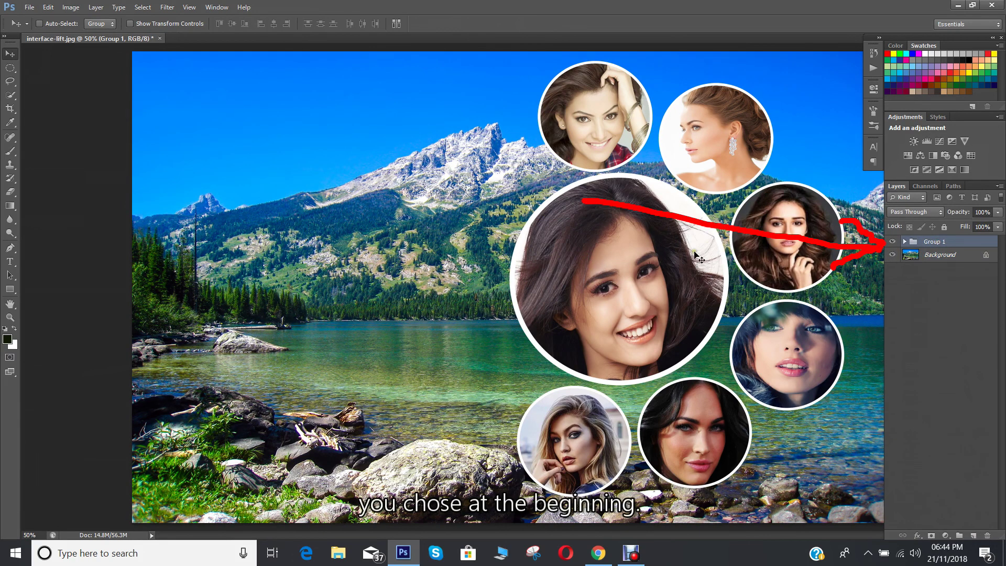
pyautogui.moveTo(694, 253); pyautogui.dragTo(641, 259)
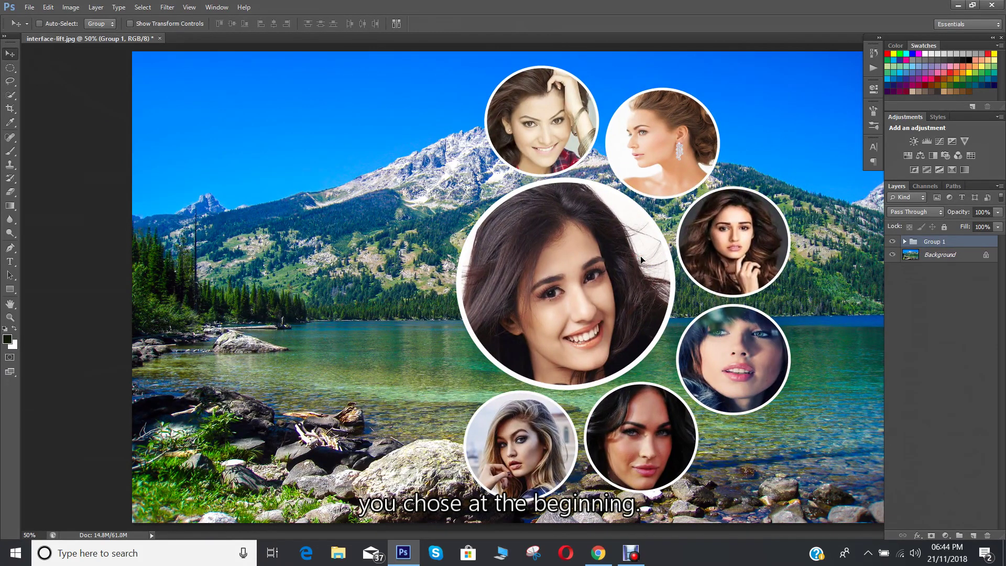